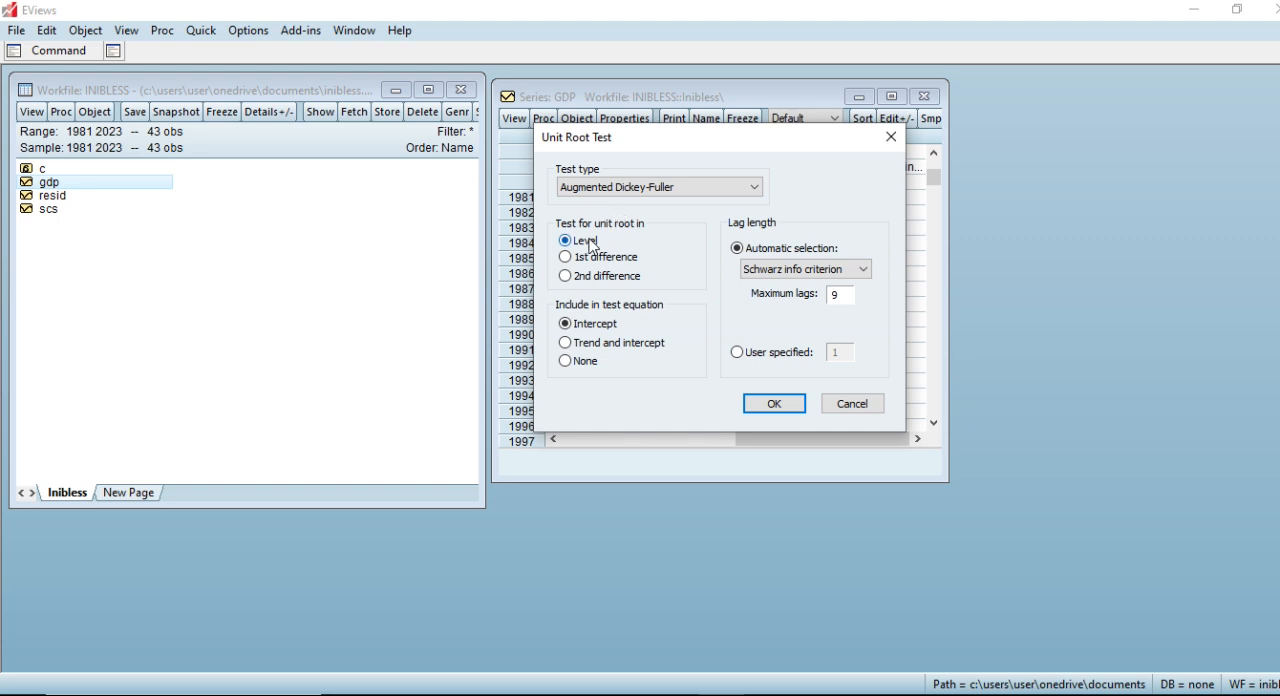
Run the Augmented Dickey-Fuller unit root test with intercept on the GDP series at level, and again at 1st difference.
click(758, 404)
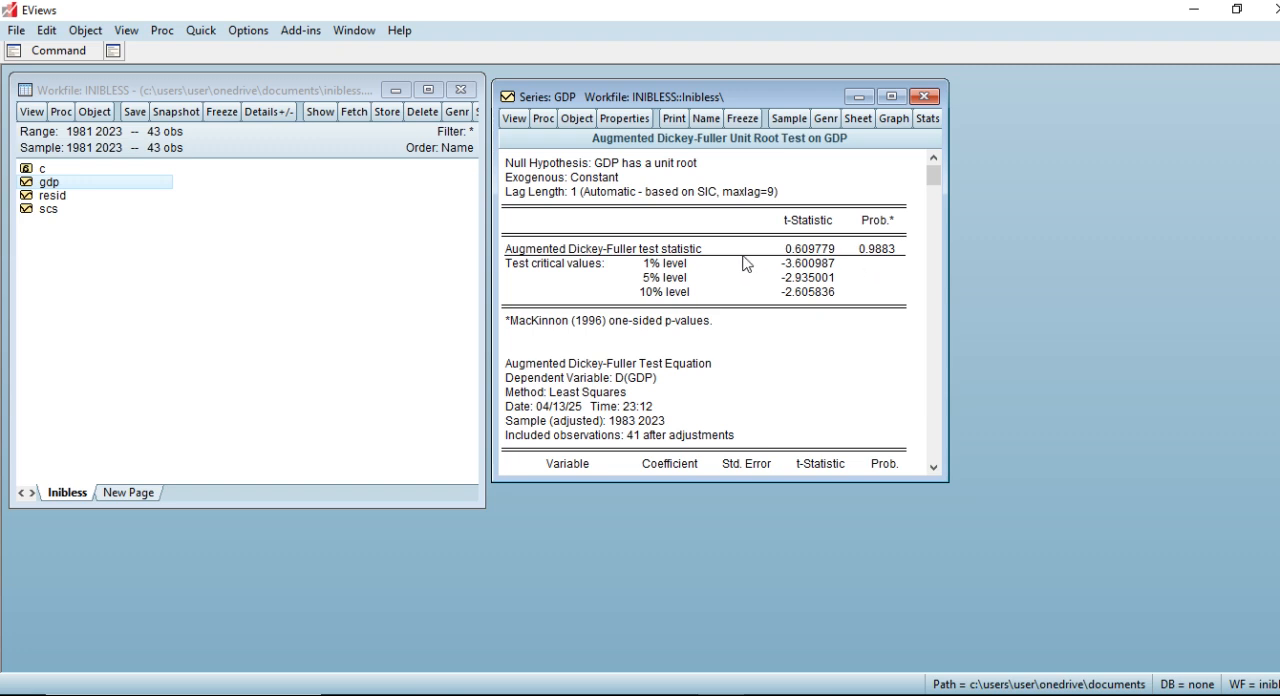
click(518, 120)
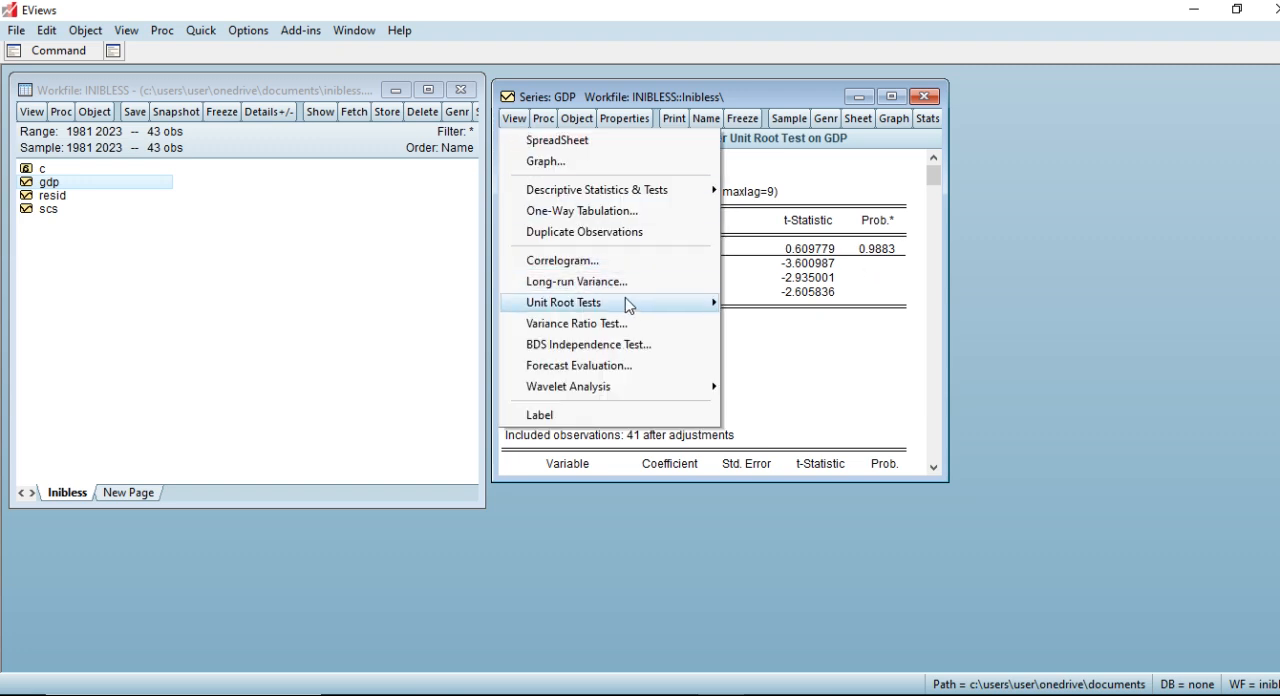
mouse_move(580, 302)
click(750, 305)
click(568, 257)
click(769, 405)
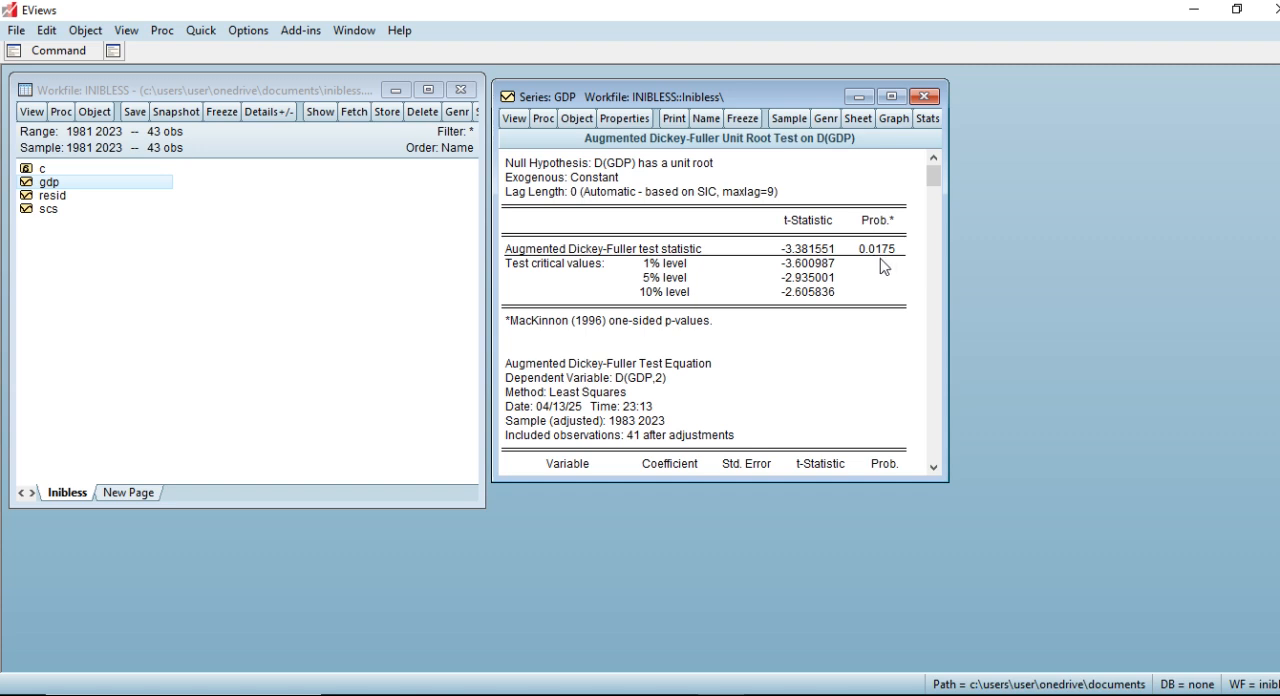
Open the scs series beside the GDP results and run its Augmented Dickey-Fuller unit root test at level with intercept.
drag(700, 97, 1003, 98)
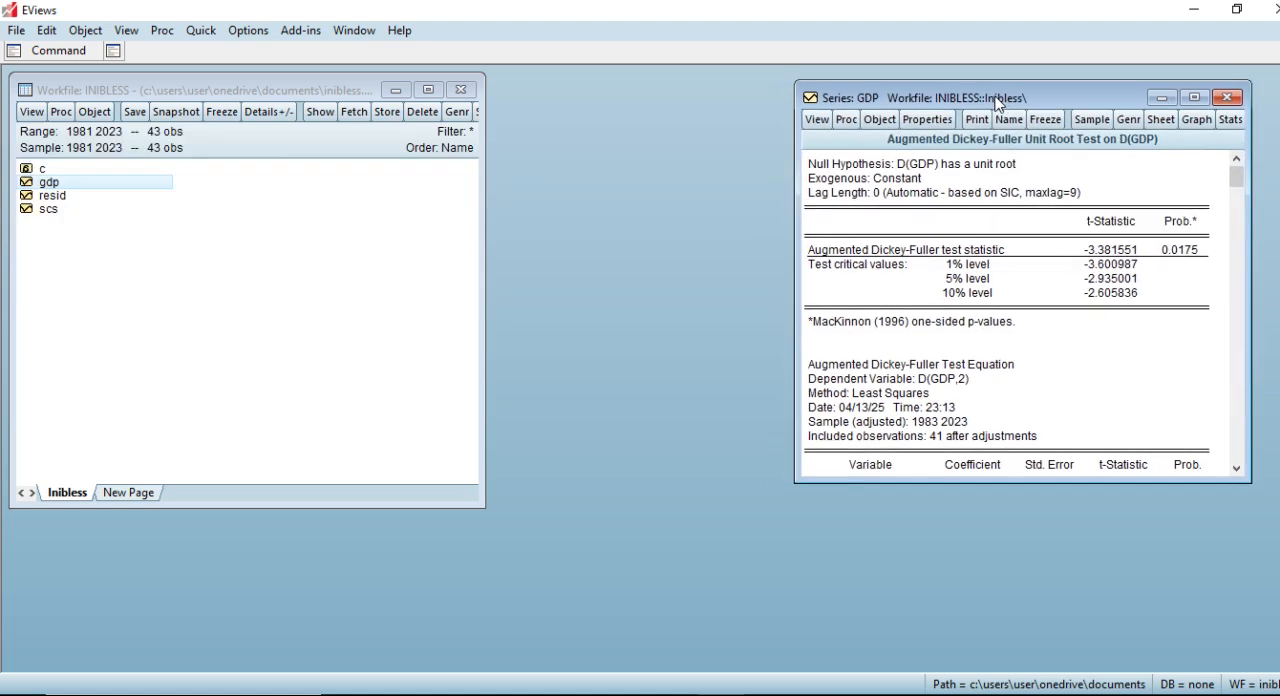
double_click(49, 212)
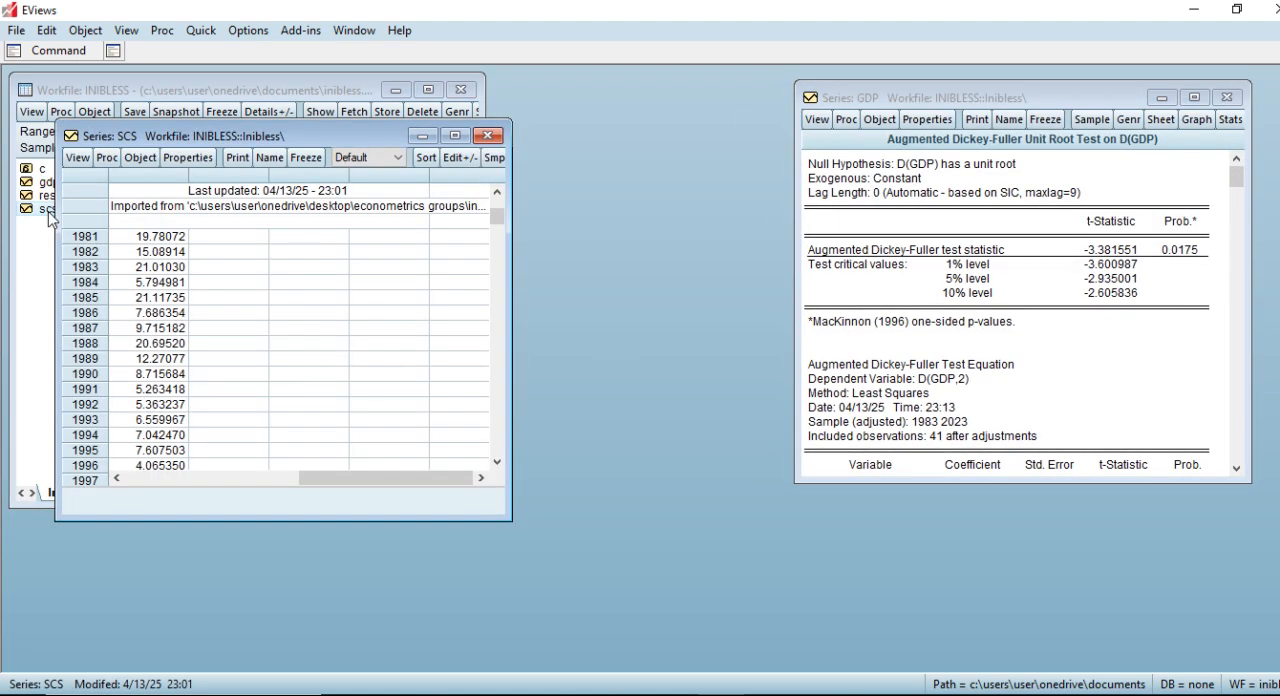
drag(166, 134, 322, 108)
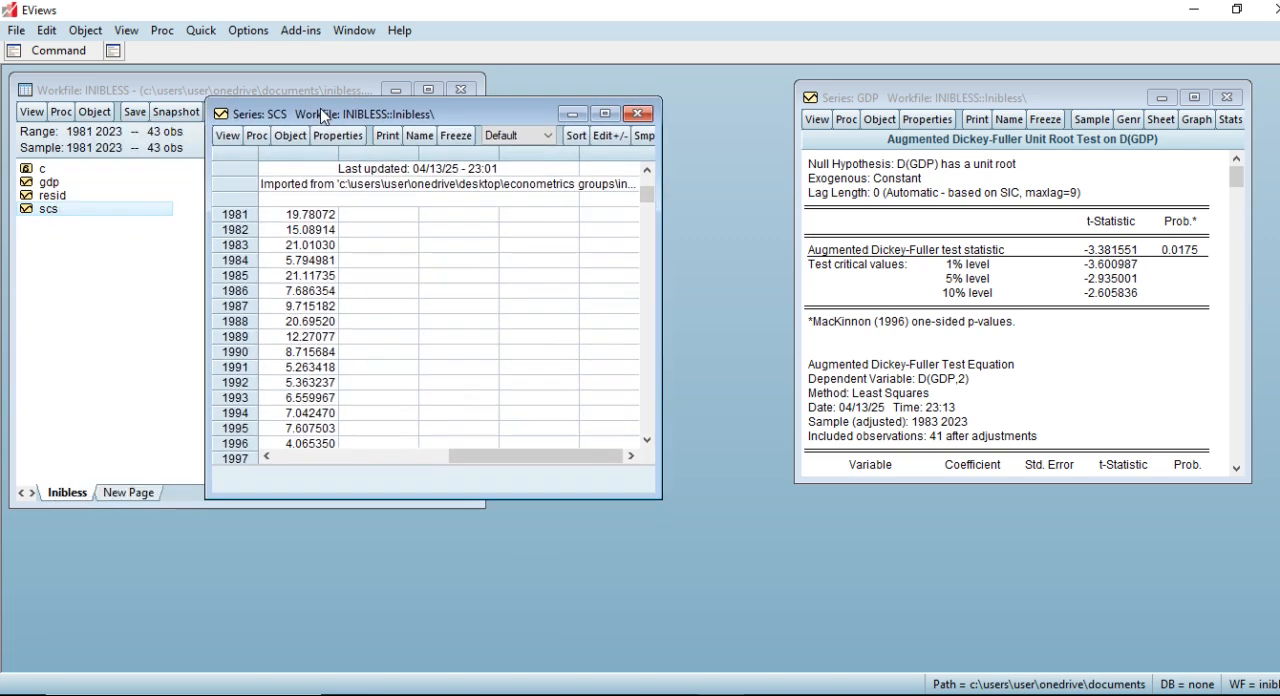
click(228, 135)
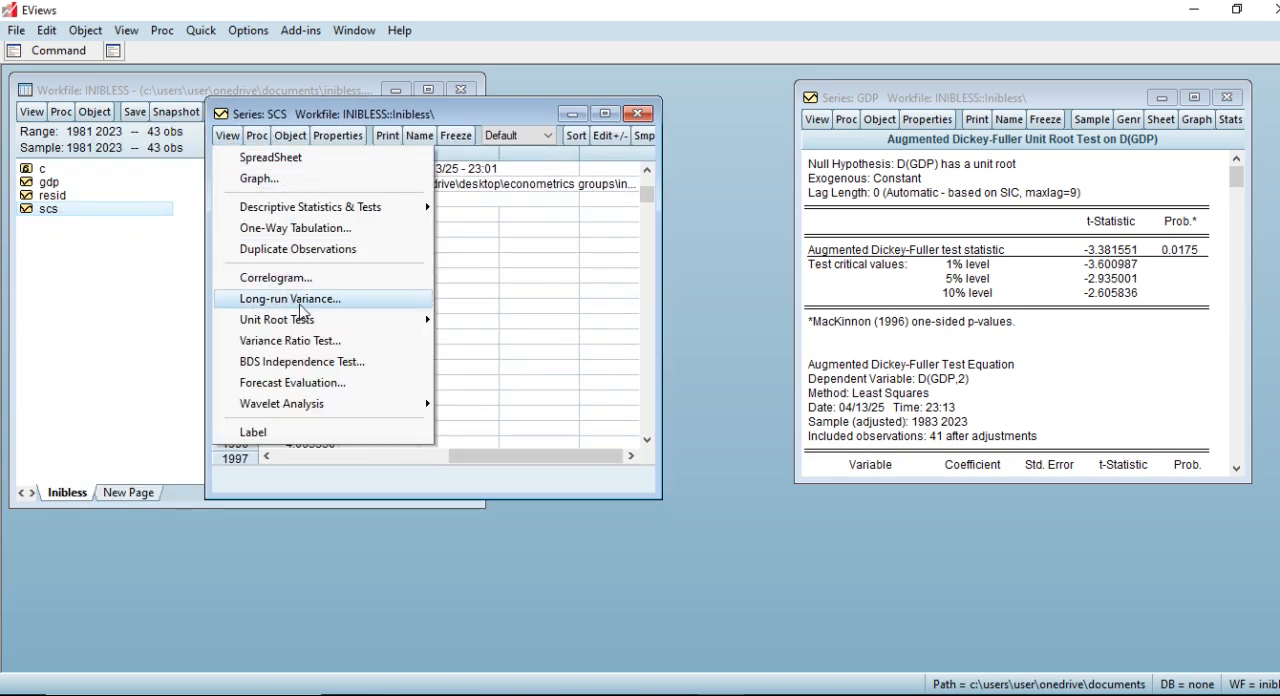
mouse_move(345, 320)
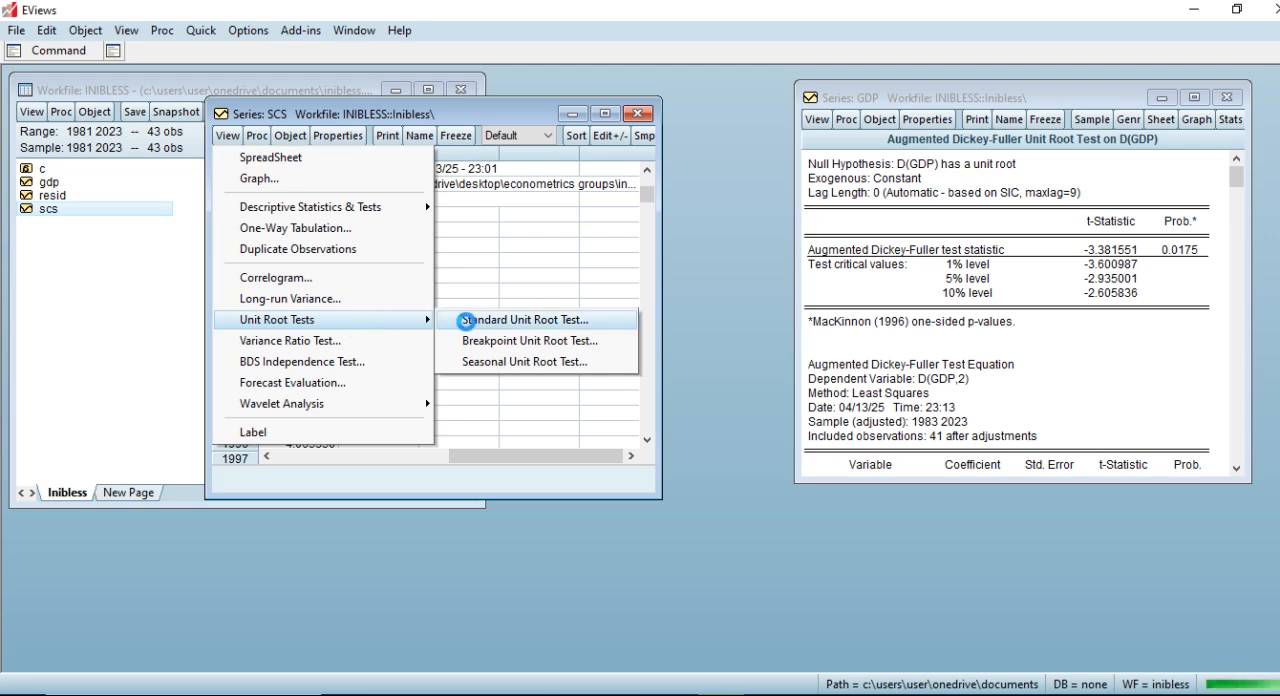
click(458, 321)
click(280, 258)
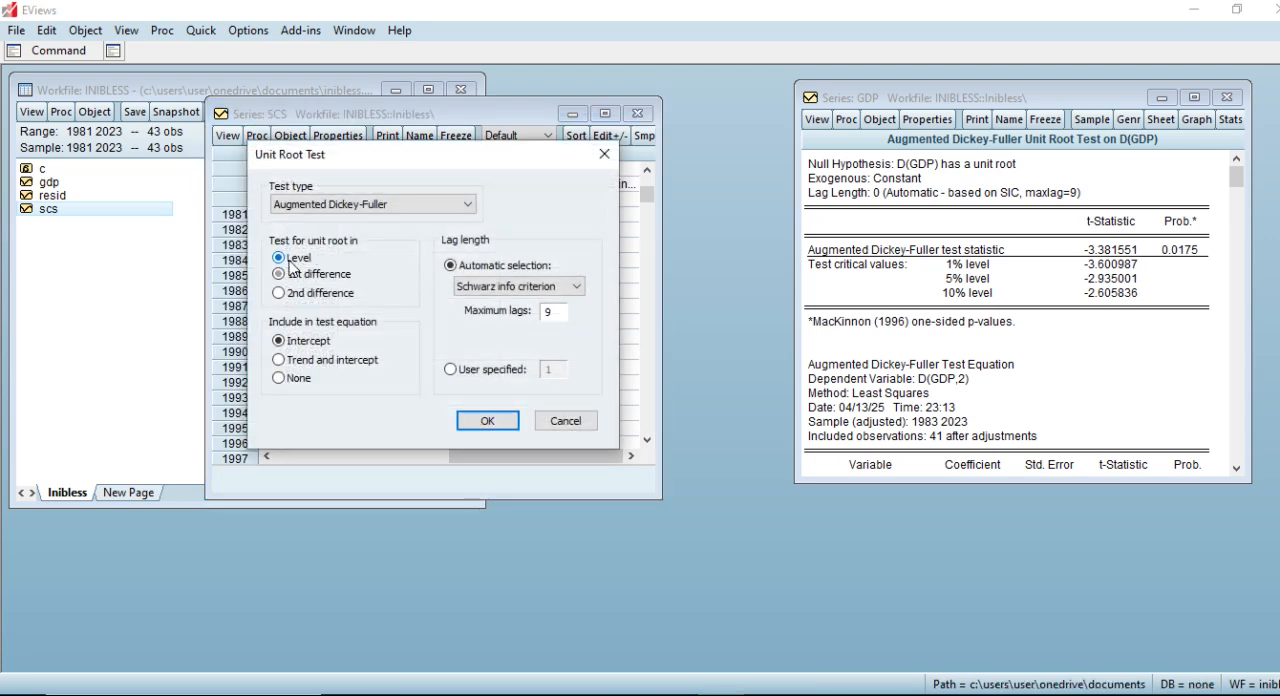
click(487, 421)
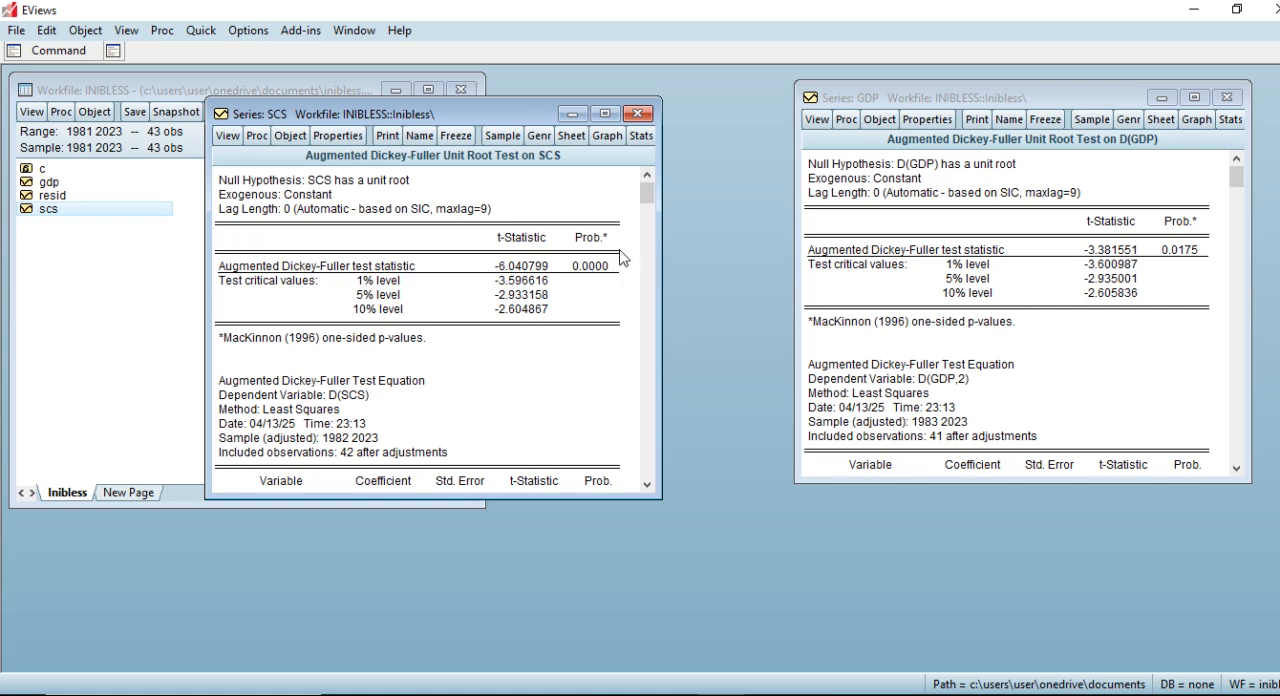
Switch to the PowerPoint slide show and advance past the Step 1 stationarity summary to the Step 2 lag length slide.
key(alt+Tab)
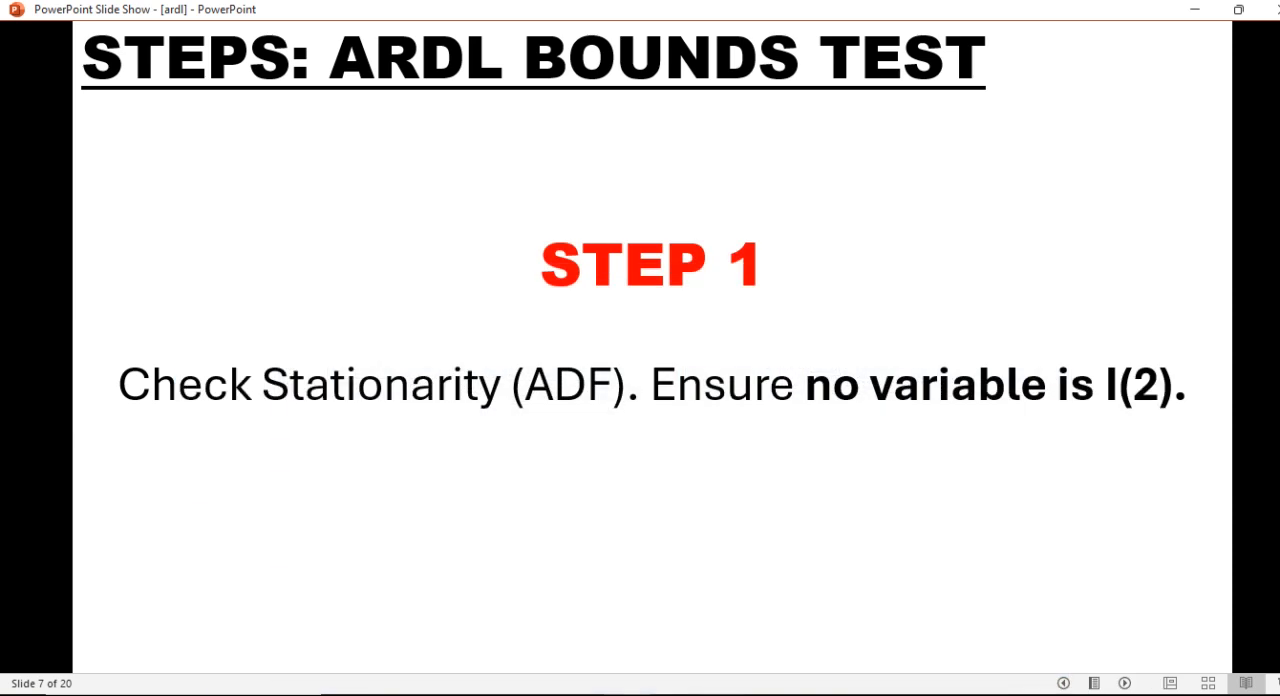
key(Right)
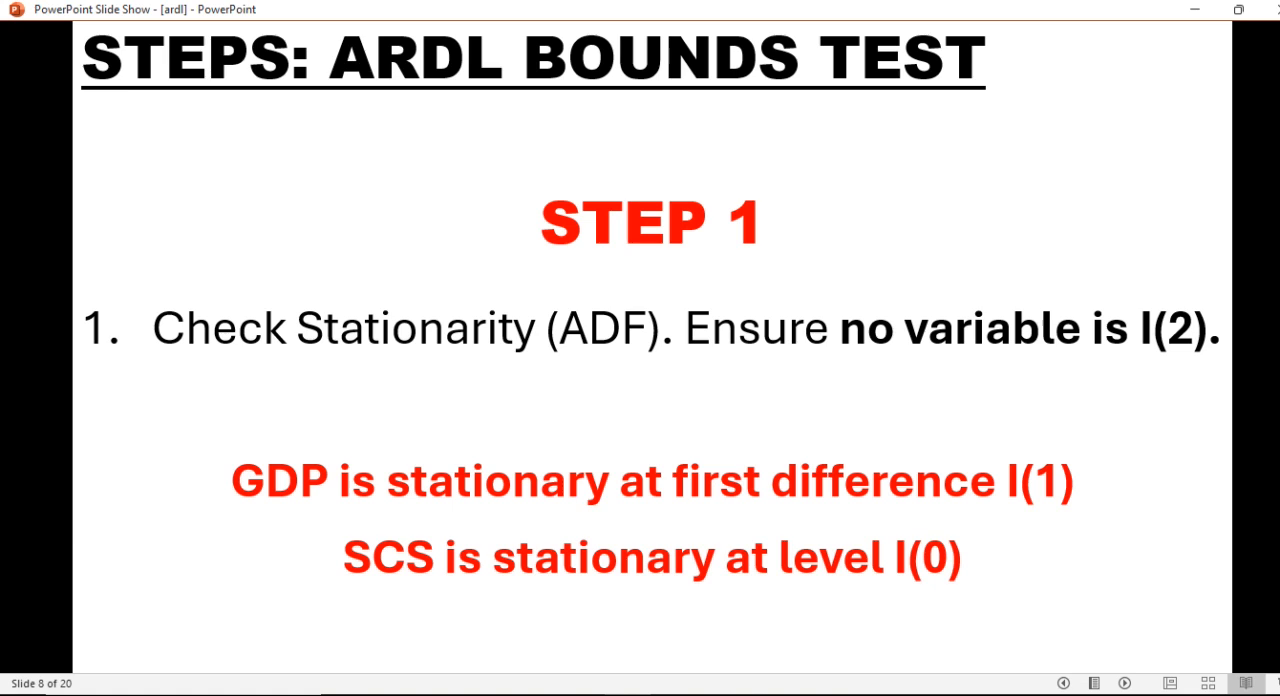
key(Right)
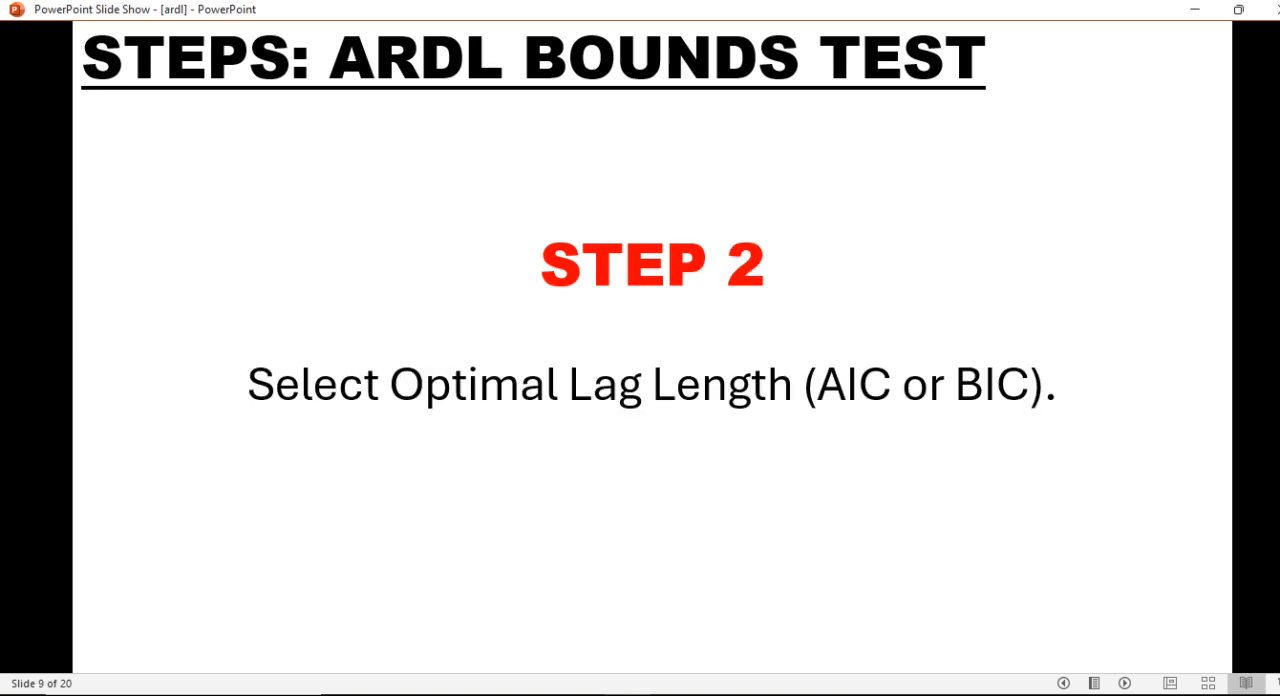
Return to EViews and close the SCS and GDP unit root test windows.
key(alt+Tab)
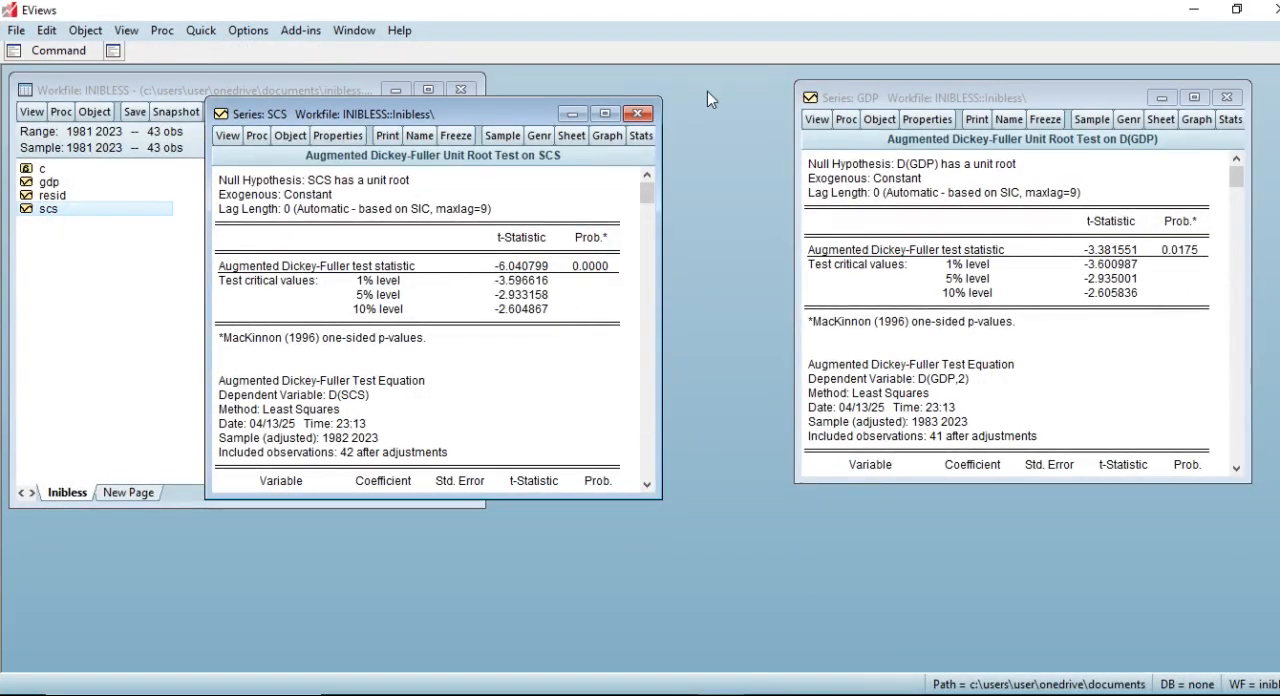
click(640, 114)
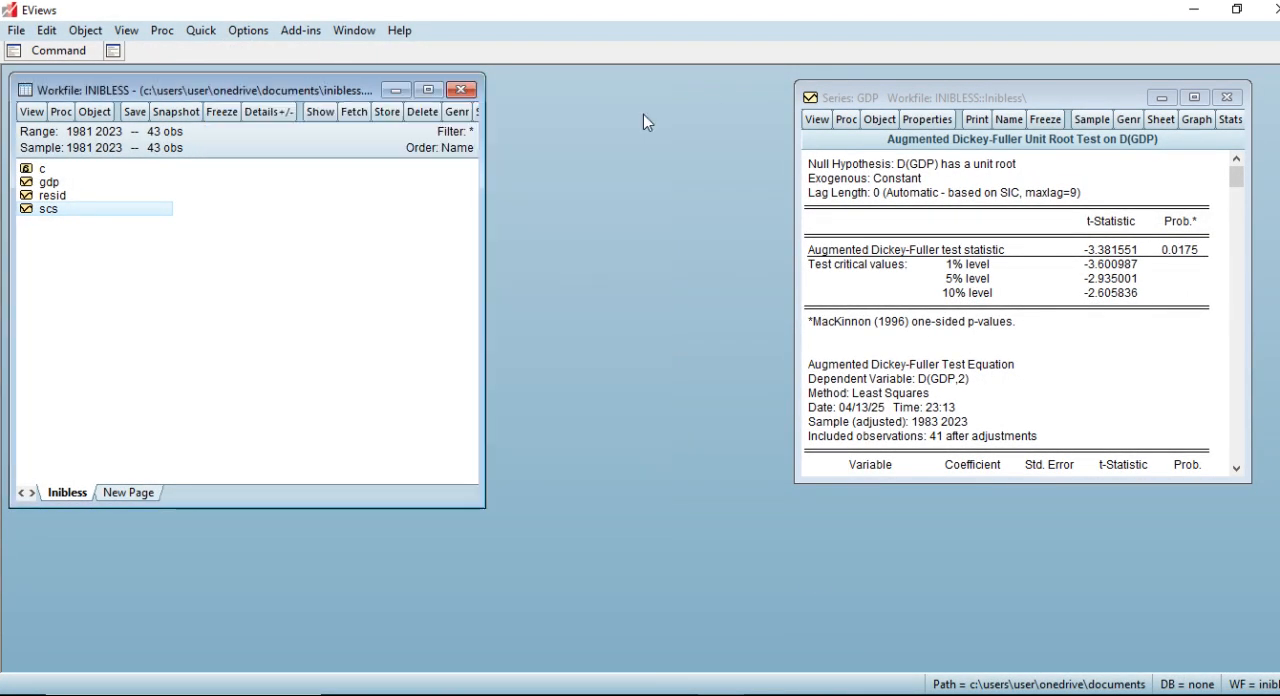
click(1228, 98)
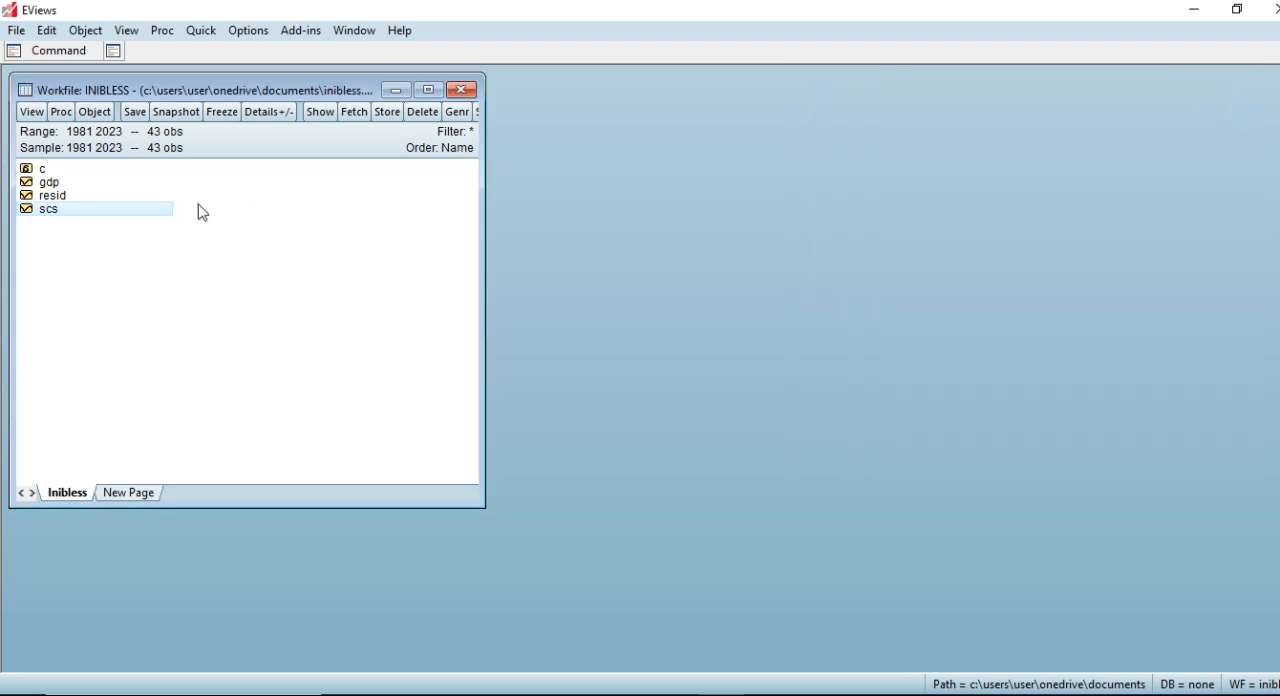
Estimate a Standard VAR with log(gdp) as the endogenous variable and c and log(scs) as the exogenous variables.
click(201, 32)
click(267, 228)
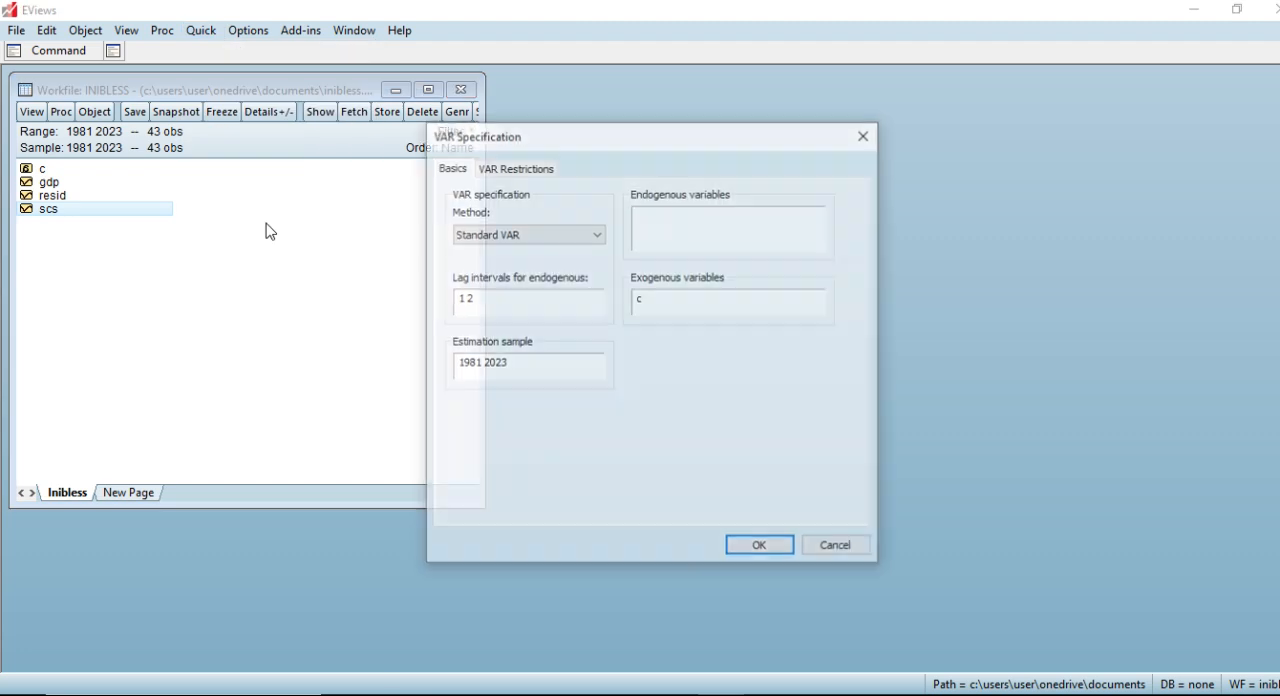
click(696, 218)
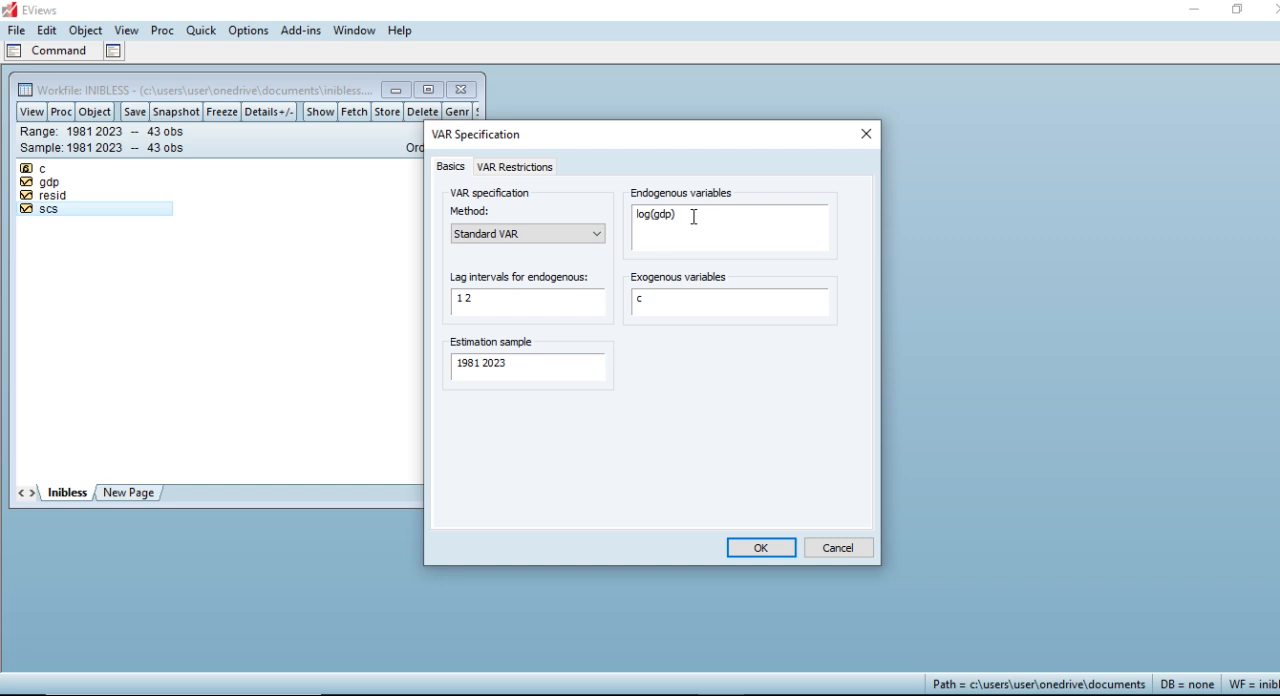
click(712, 297)
text(log(scs))
click(757, 549)
Produce the VAR's lag length criteria with 10 lags included, and store the VAR in the workfile under its suggested name.
drag(345, 162, 759, 128)
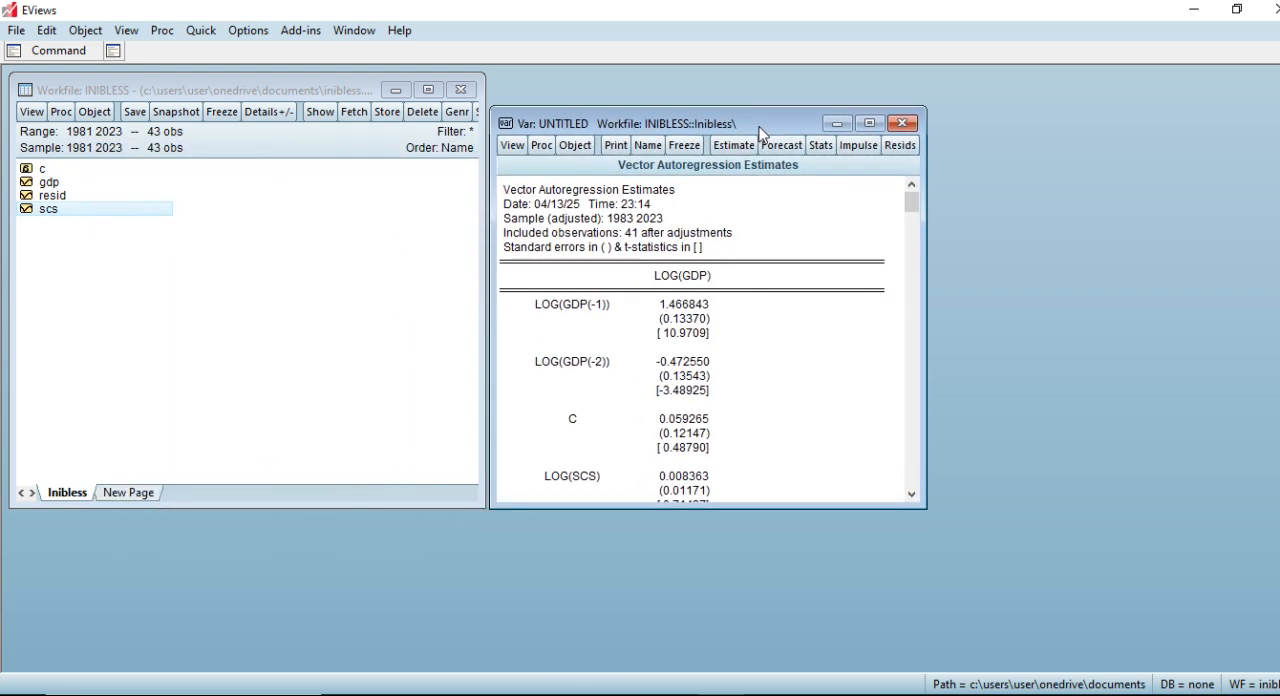
click(517, 145)
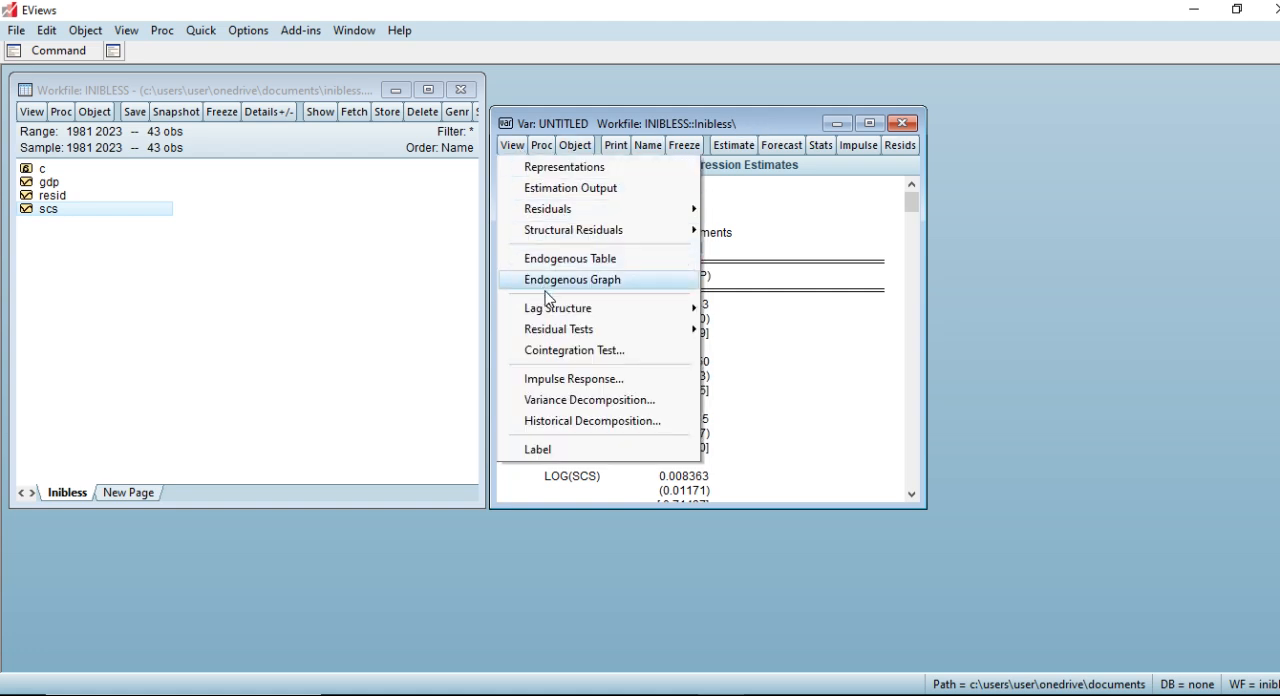
mouse_move(601, 315)
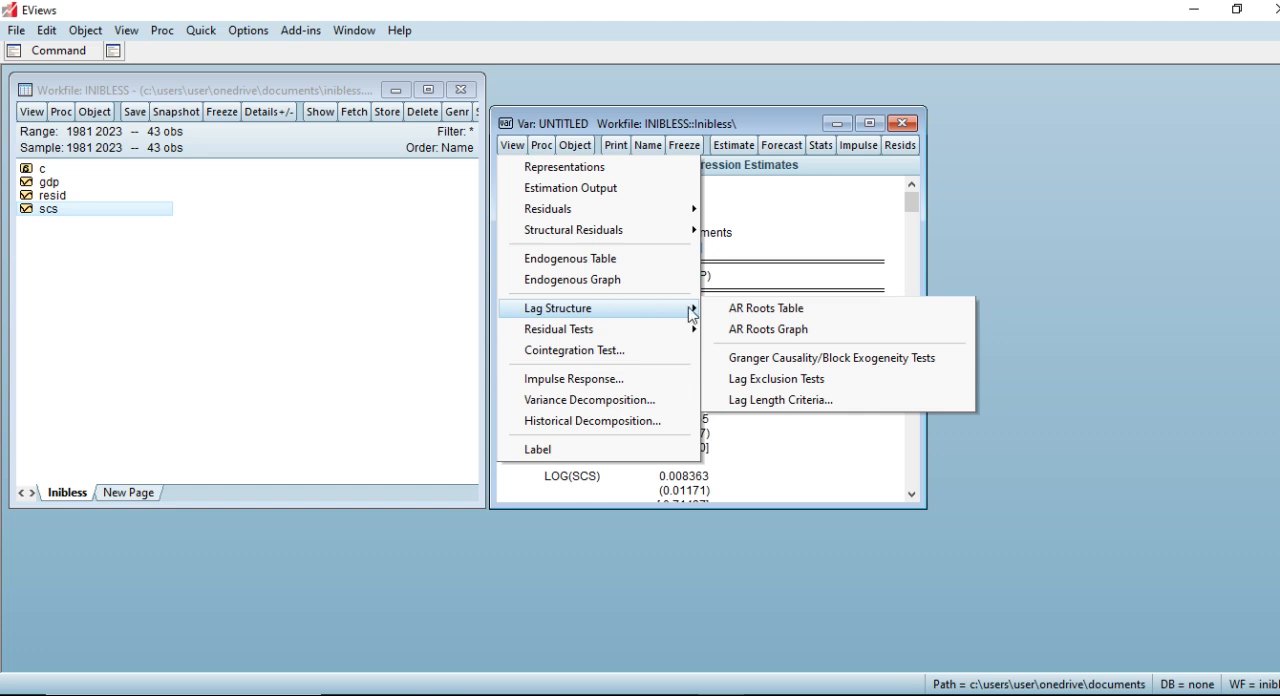
click(762, 400)
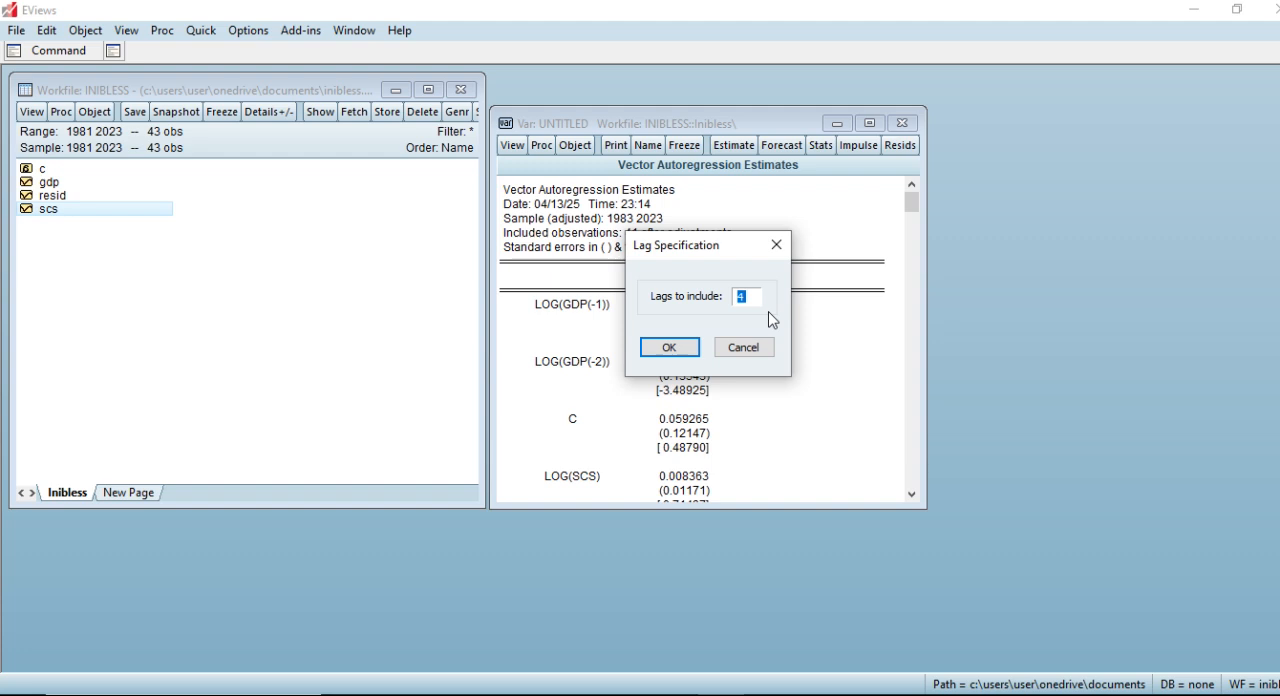
text(10)
click(672, 350)
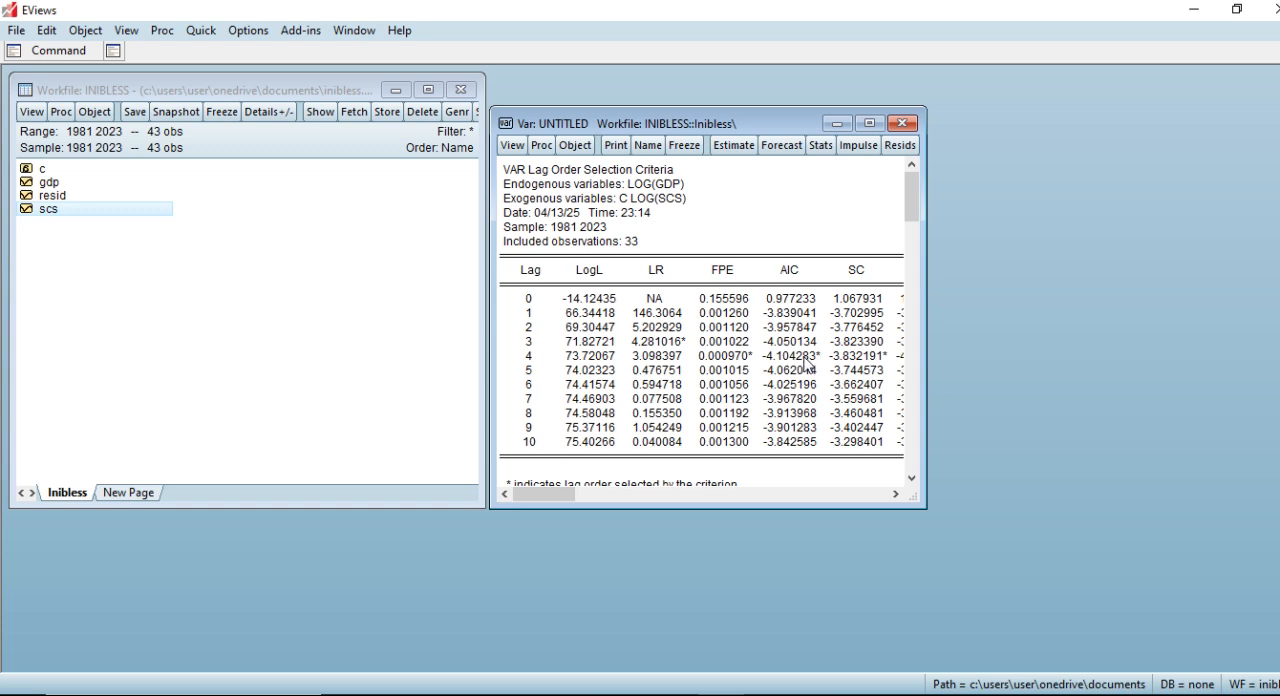
click(648, 145)
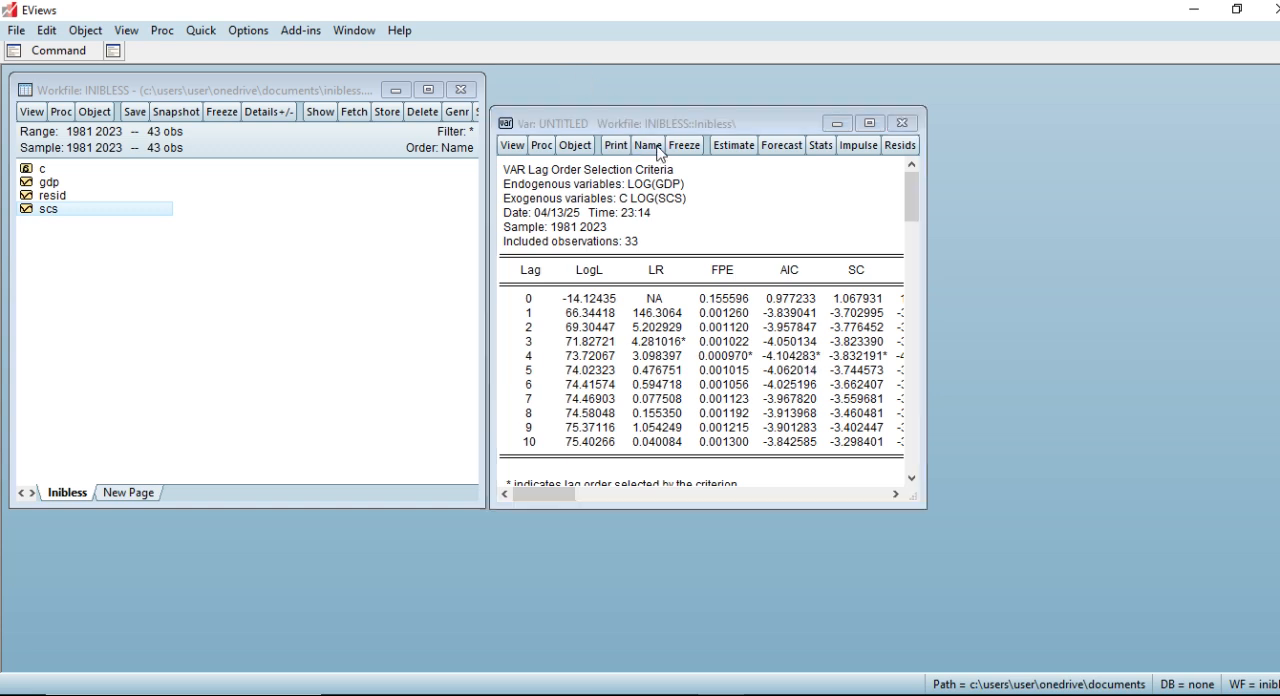
click(664, 380)
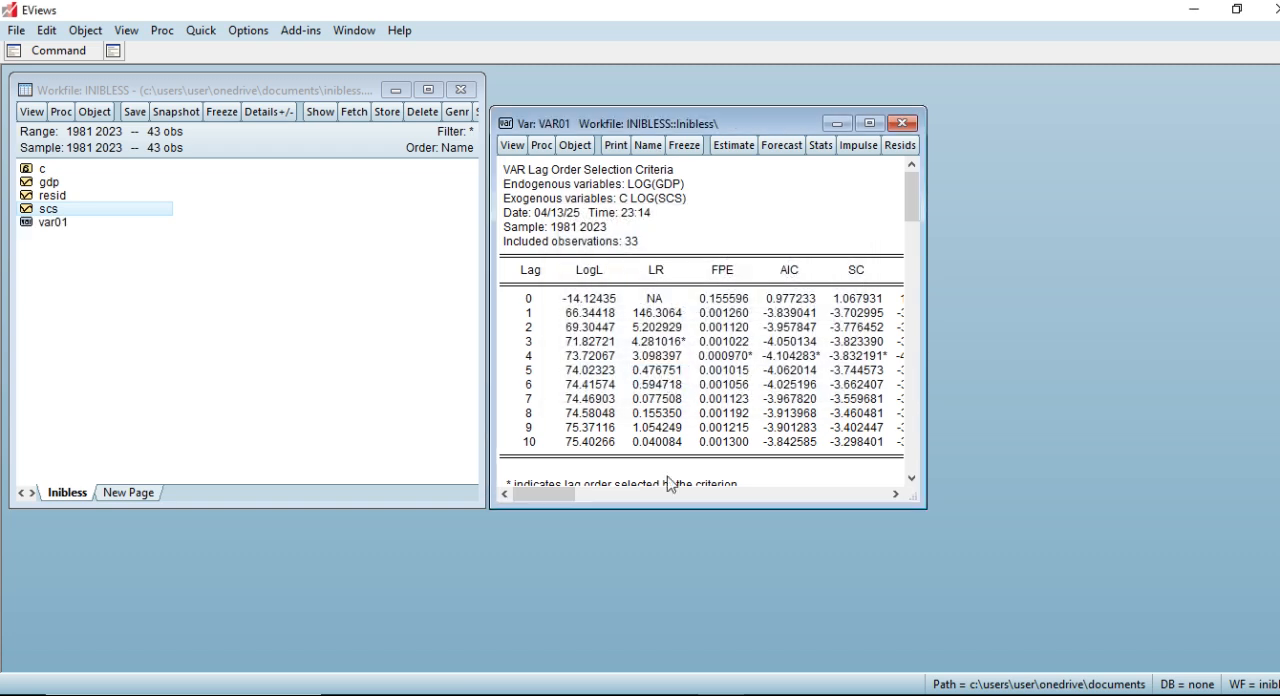
Switch to the PowerPoint slide show and advance past the Step 2 lag selection table to the Step 3 slide.
click(640, 695)
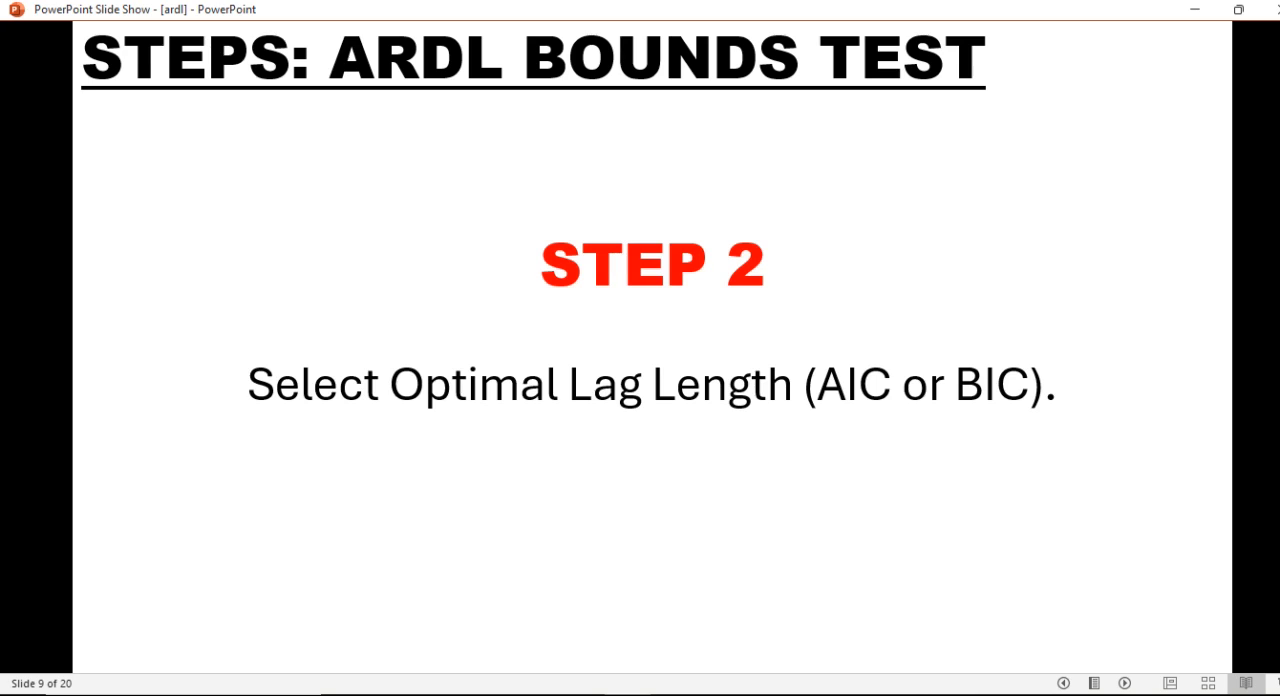
key(Right)
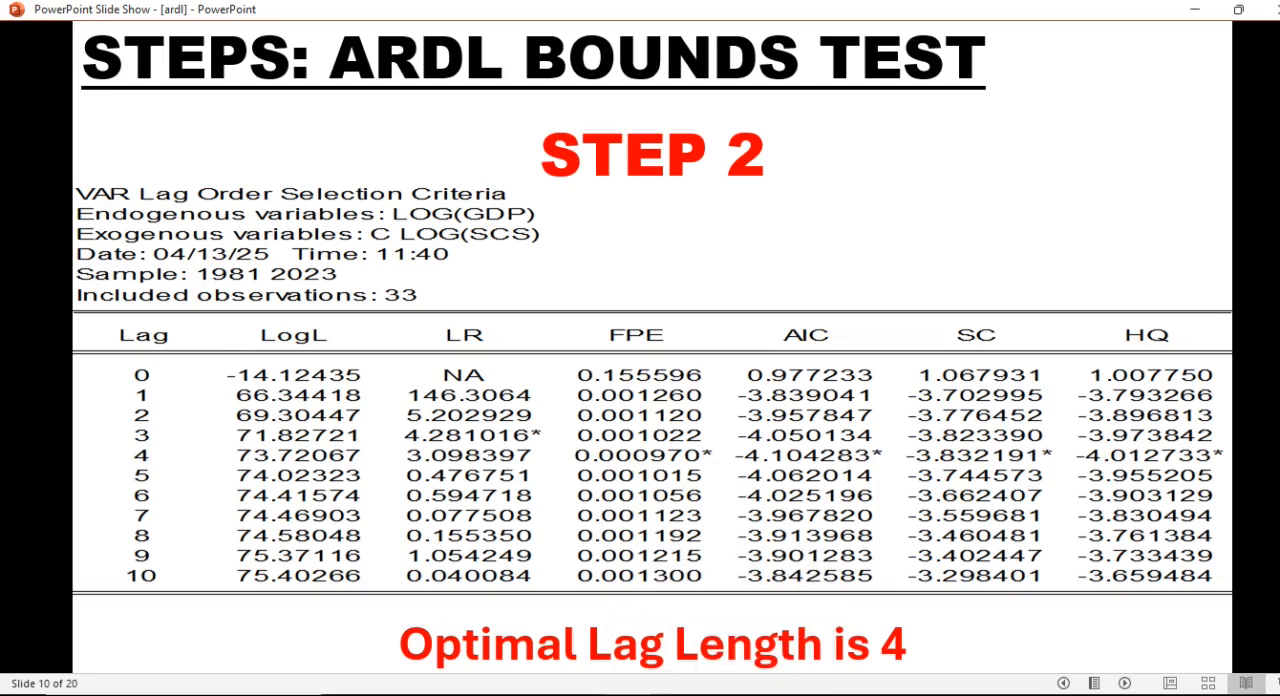
key(Right)
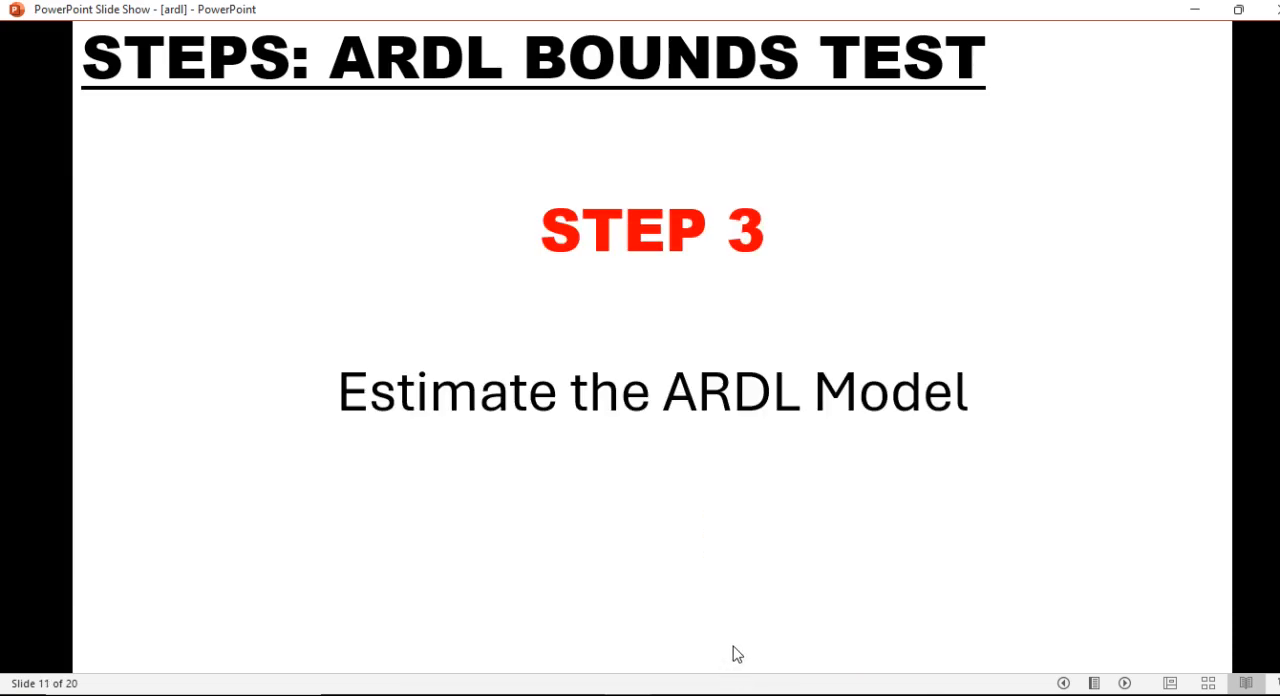
Return to EViews, close the VAR window, and begin a new equation estimation with the ARDL method.
key(alt+Tab)
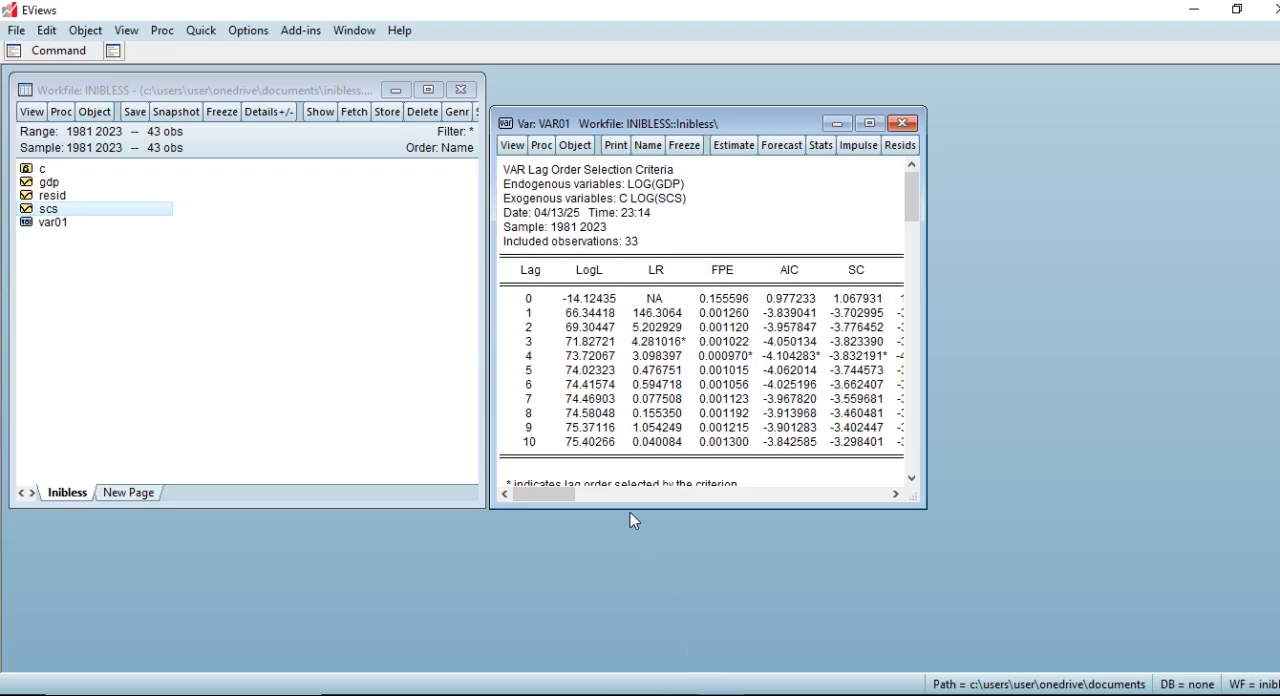
click(902, 123)
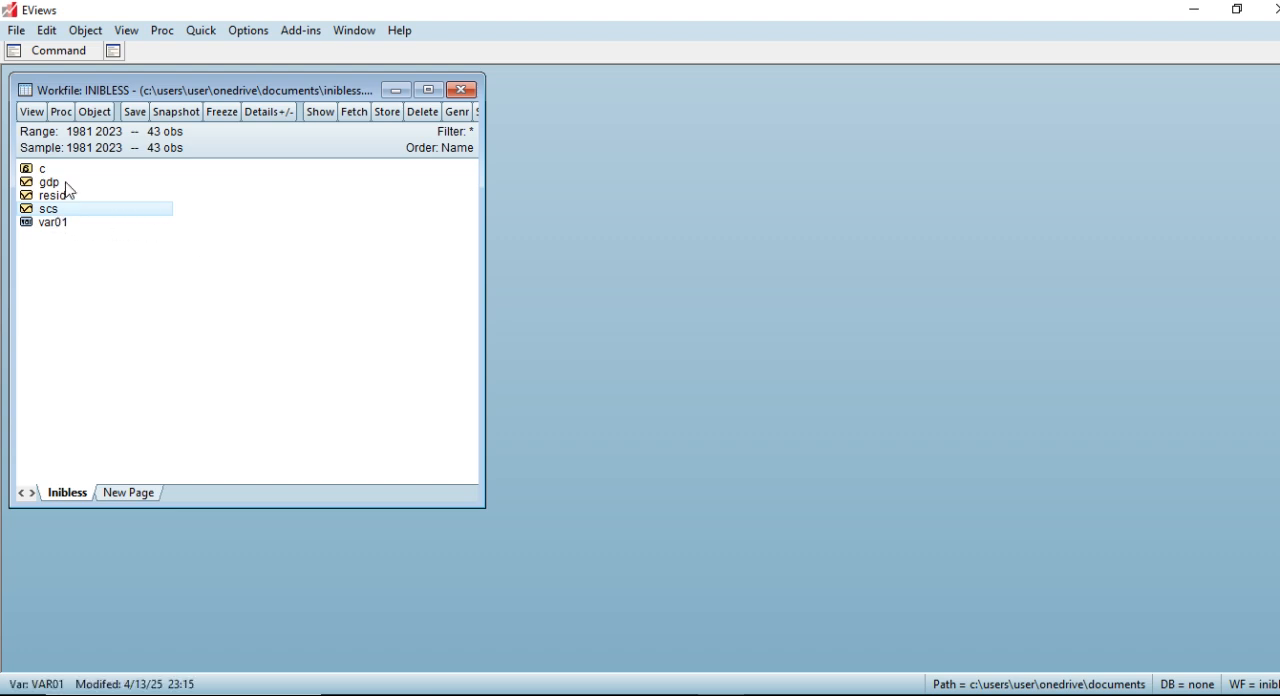
click(210, 33)
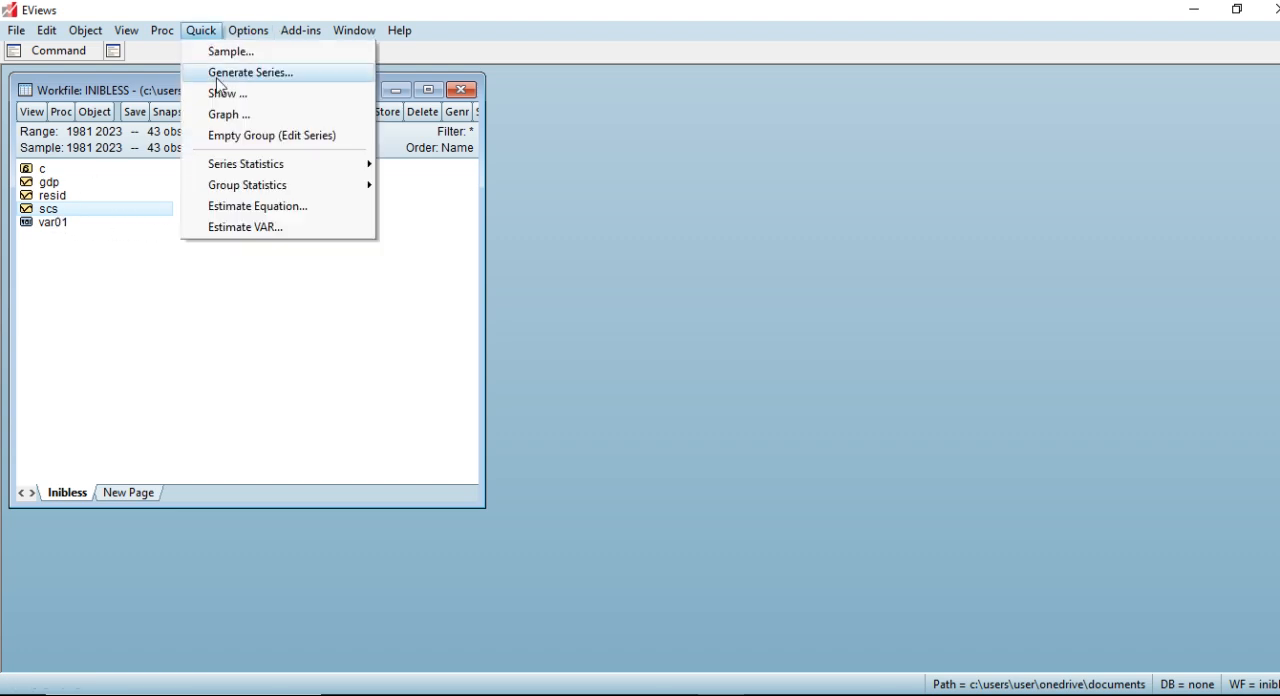
click(273, 217)
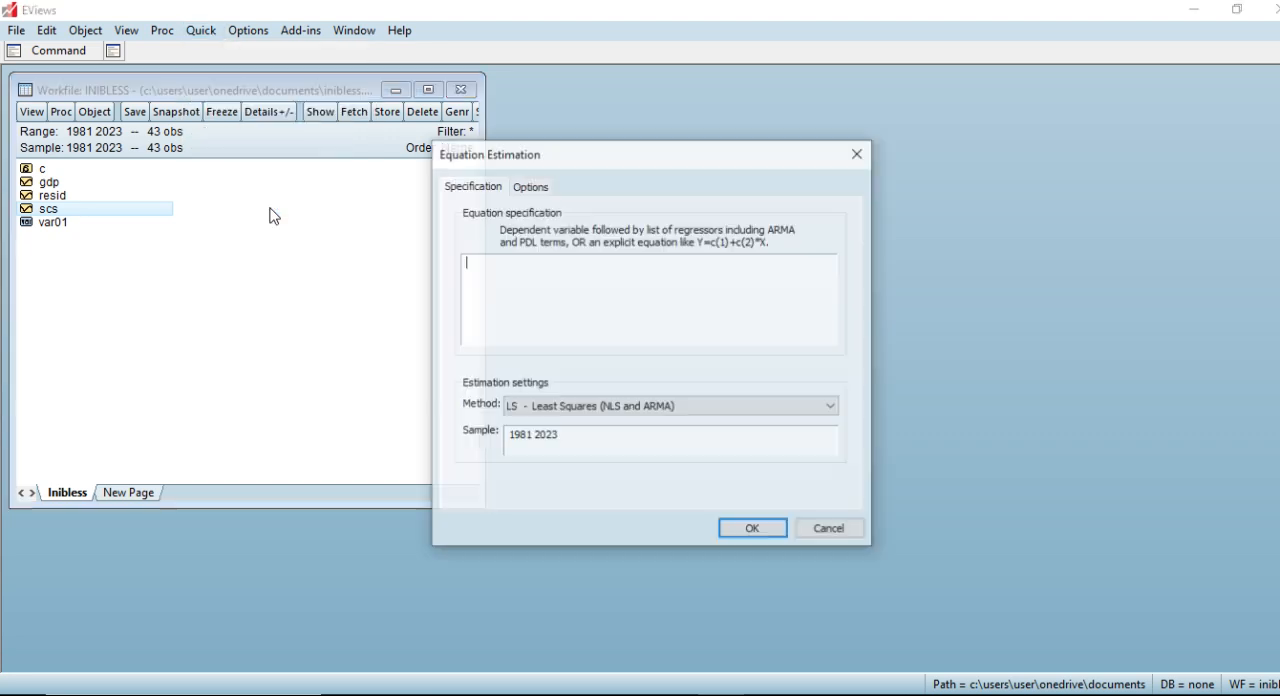
drag(594, 163, 667, 122)
click(664, 370)
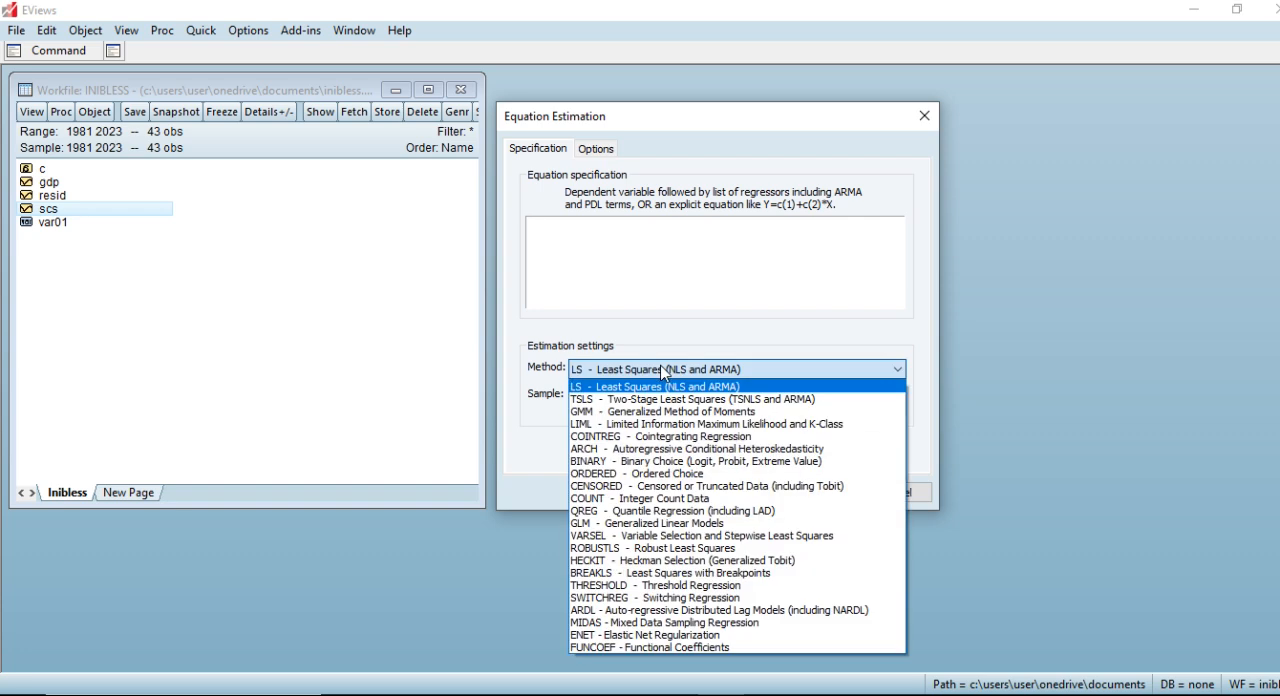
click(655, 610)
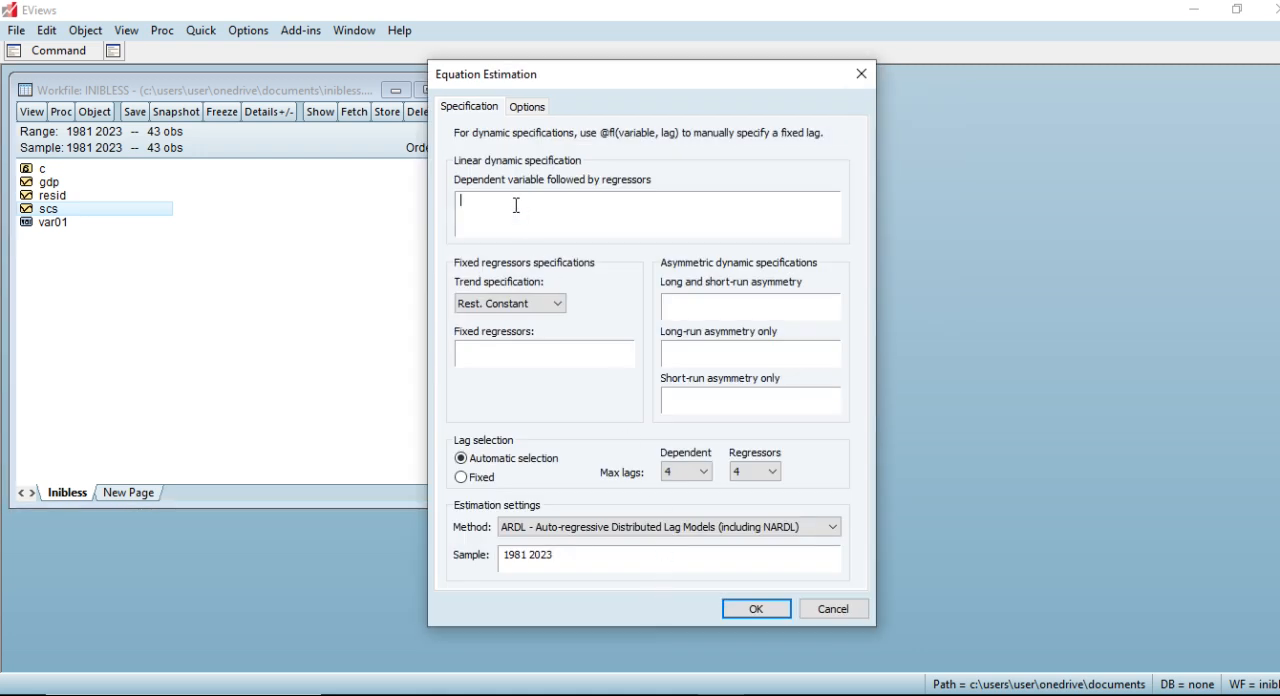
Estimate the ARDL equation with the specification log(gdp) log(scs), using automatic lag selection with at most 4 lags.
text(lo)
text(g(gdp) log)
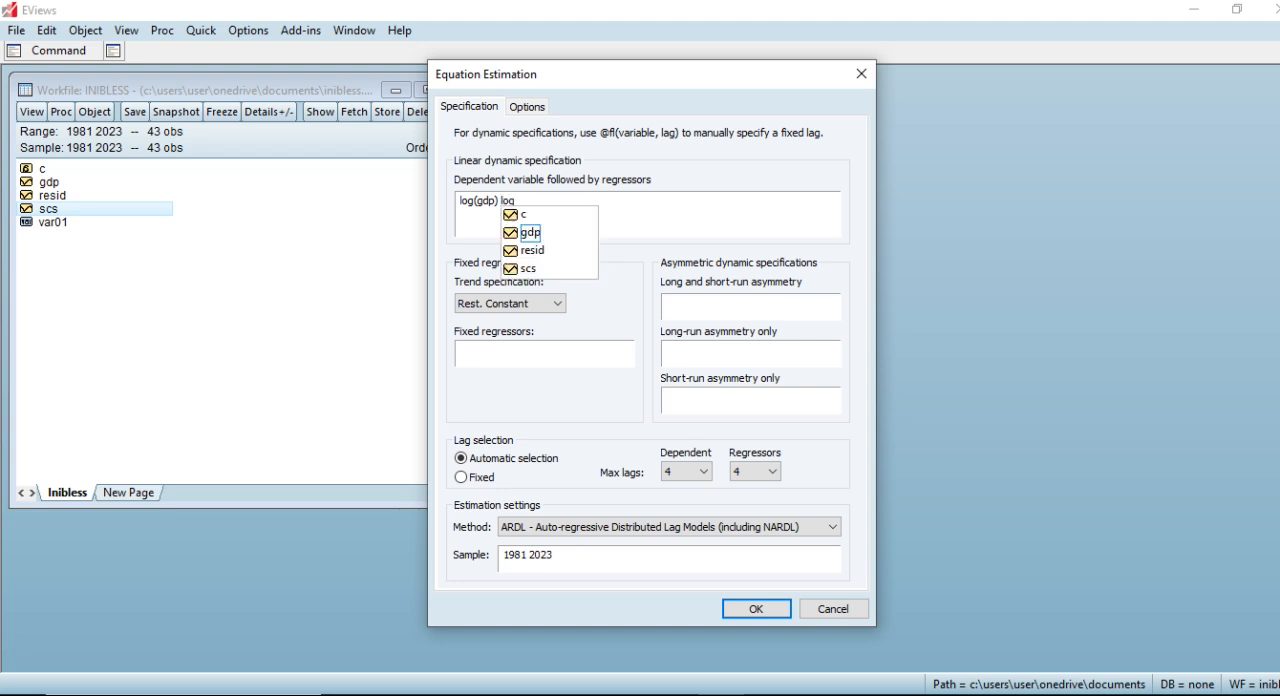
text((s)
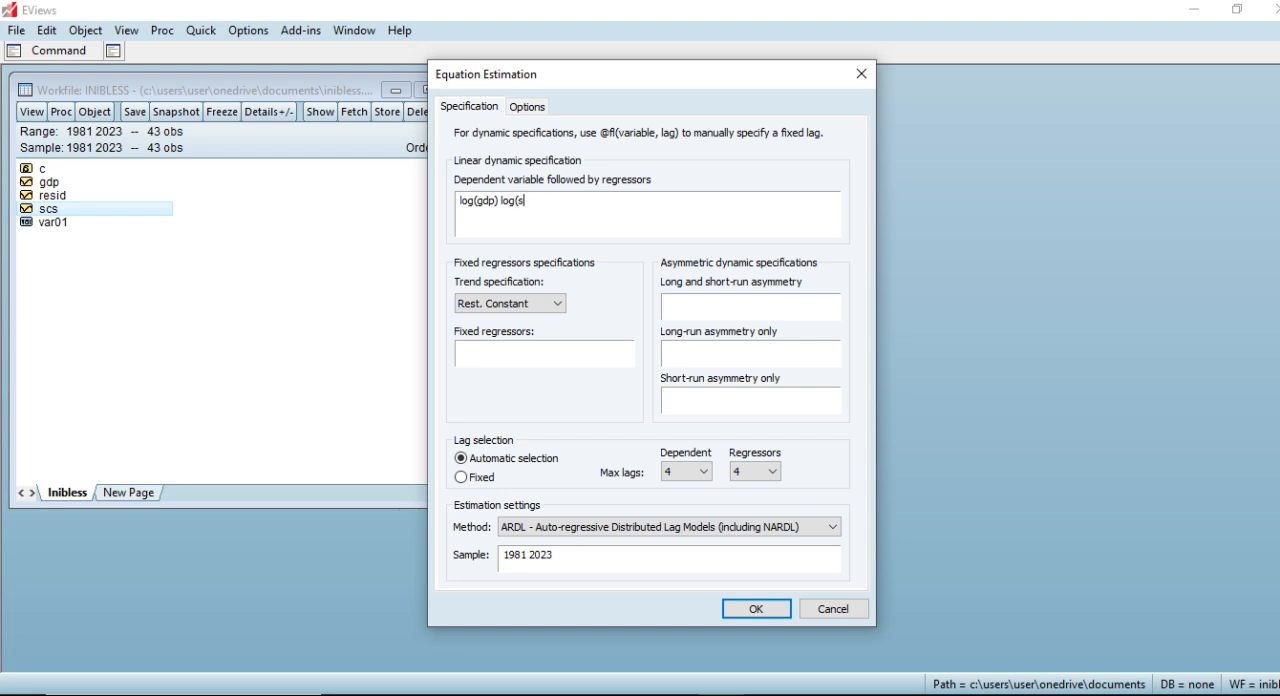
text(cs)
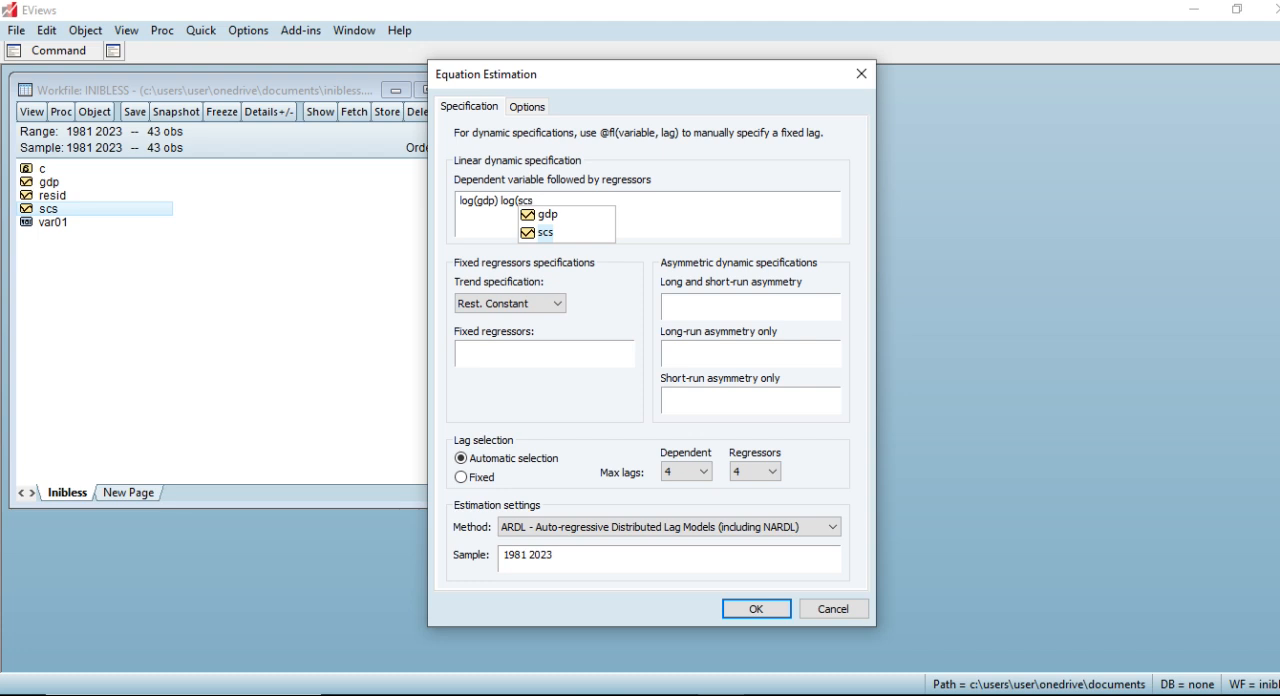
text())
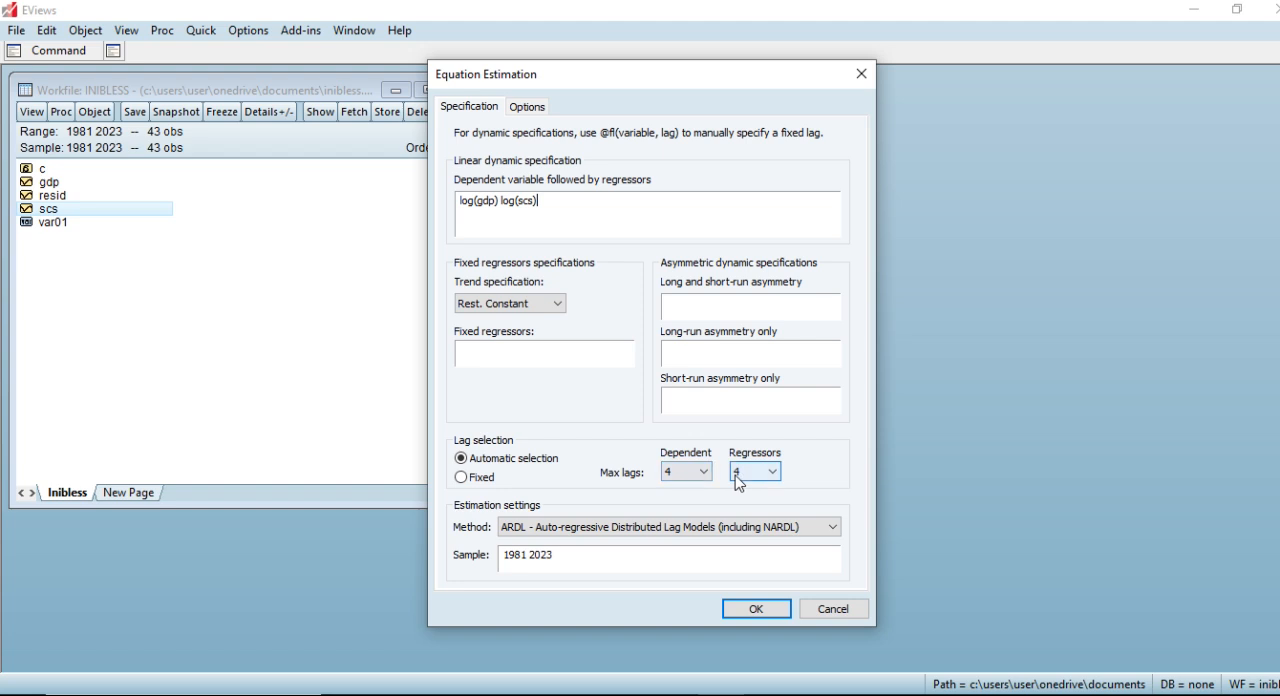
click(760, 610)
Place the equation window beside the workfile window and enlarge it to show more of the regression output.
drag(324, 186, 713, 102)
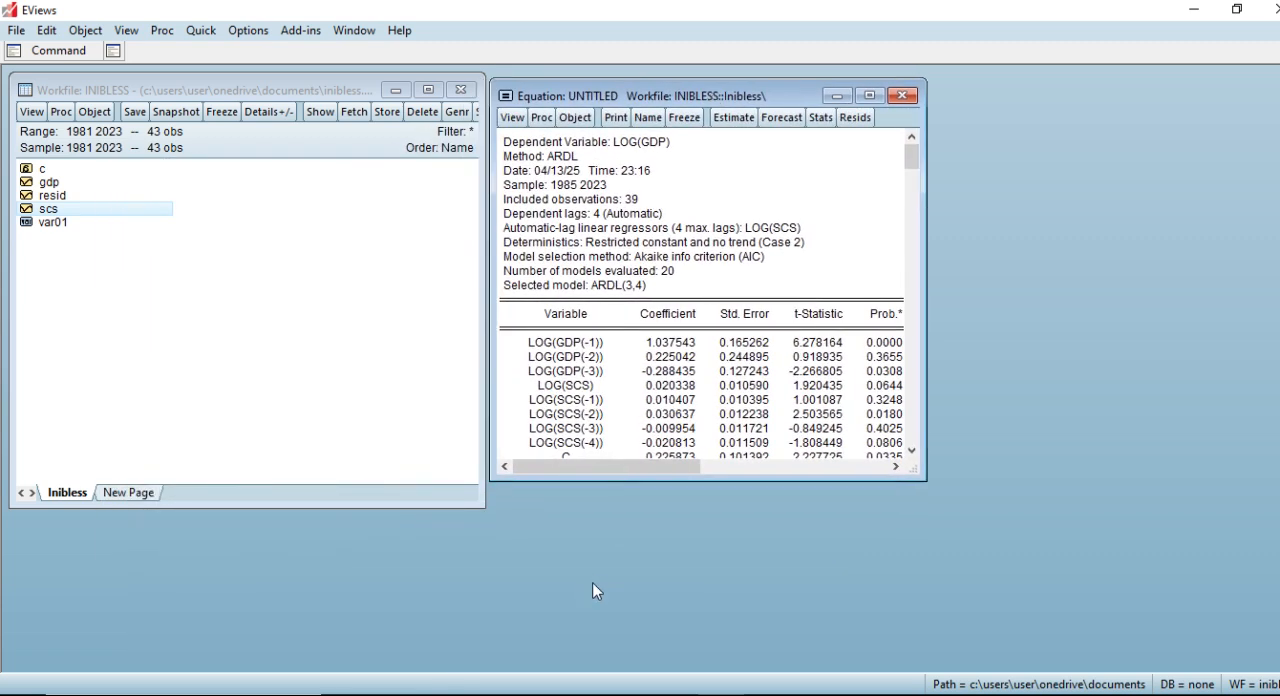
drag(701, 478, 692, 612)
mouse_move(921, 492)
mouse_down()
mouse_move(950, 488)
mouse_move(934, 485)
mouse_up()
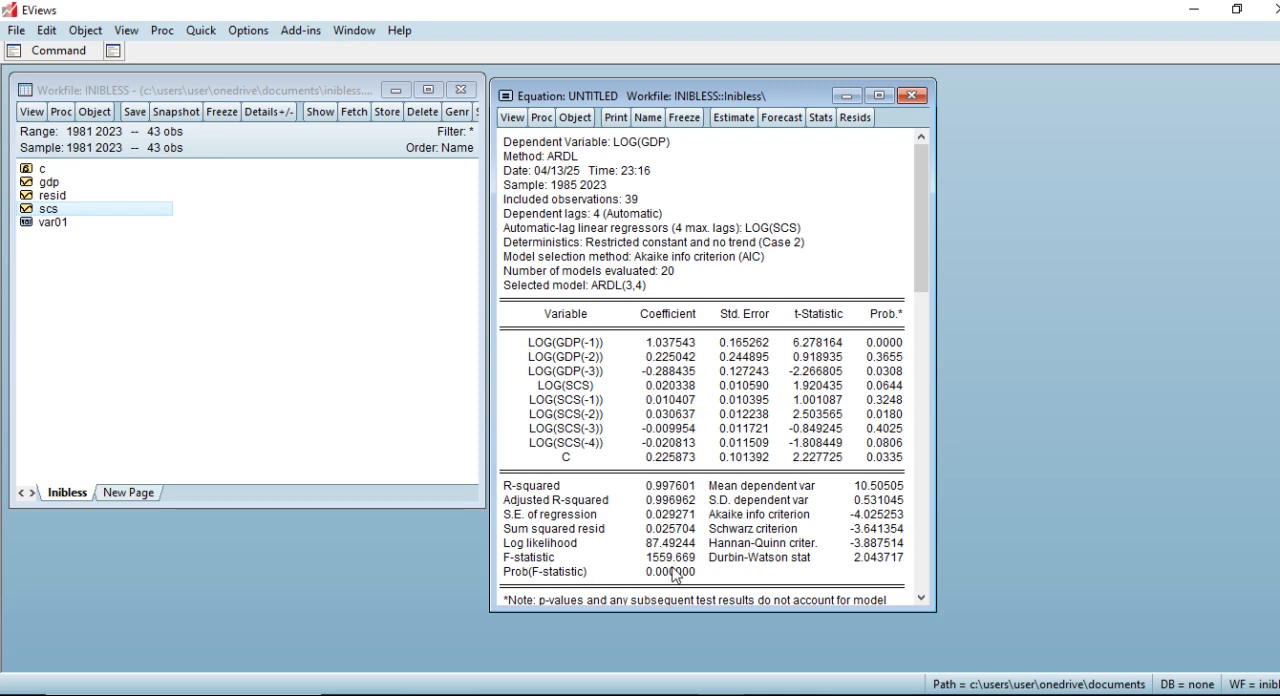
Switch to the PowerPoint slide show, advance to the ARDL interpretation slide, and return to EViews.
key(alt+Tab)
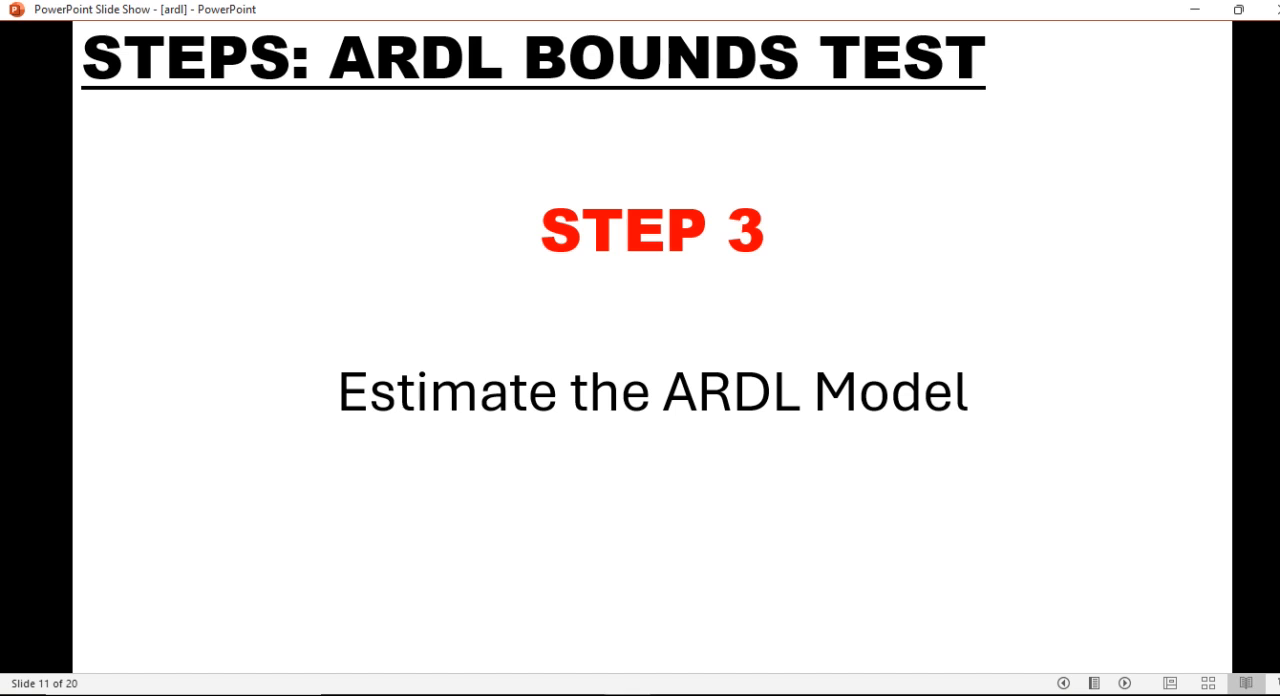
key(Right)
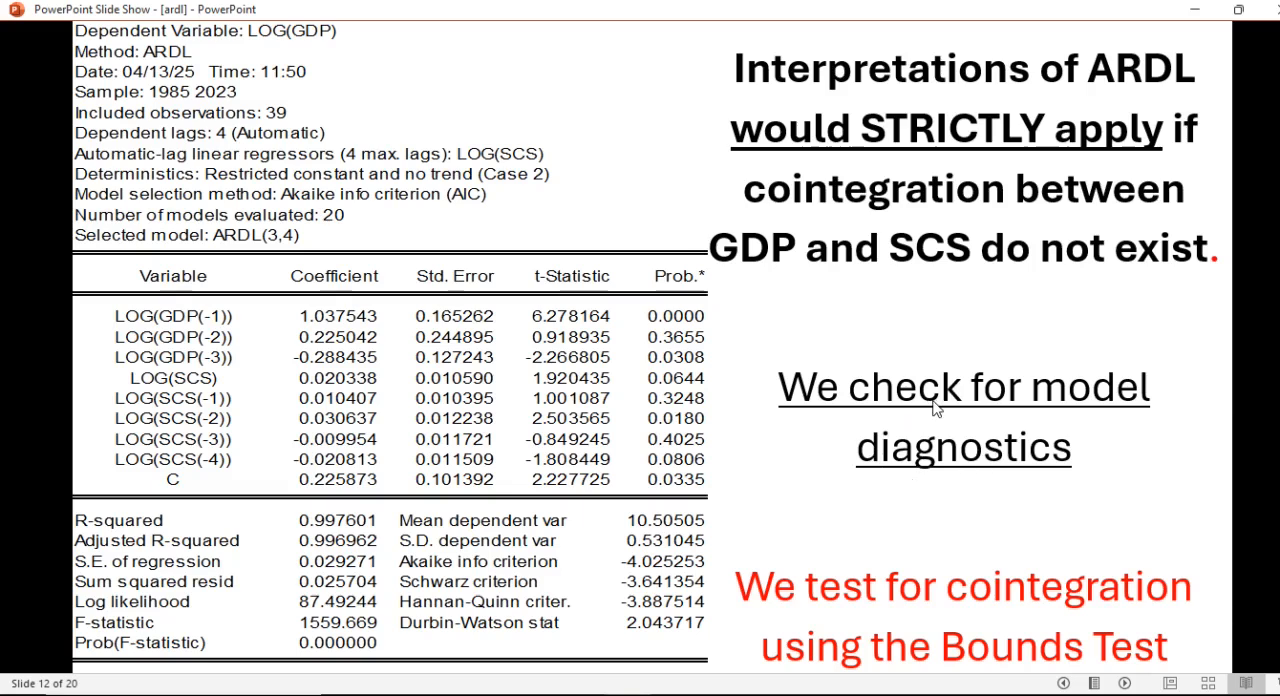
key(alt+Tab)
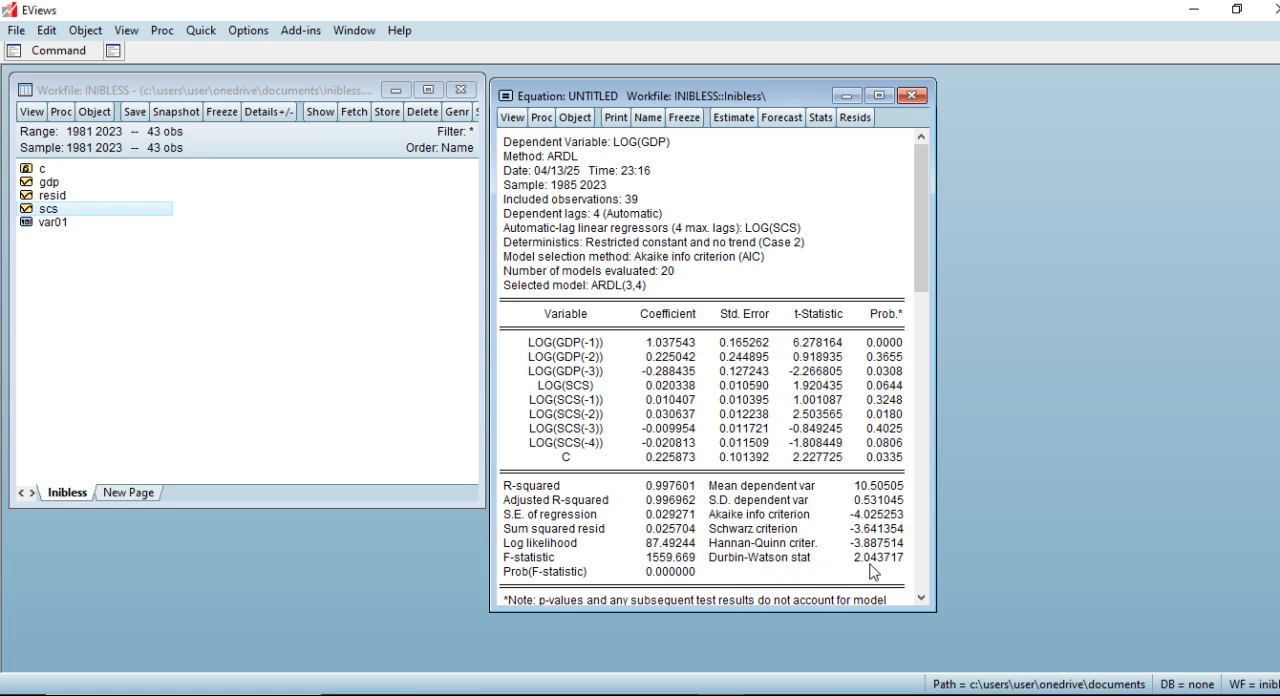
Run the Serial Correlation LM test on the ARDL equation's residuals with 4 lags included.
click(512, 118)
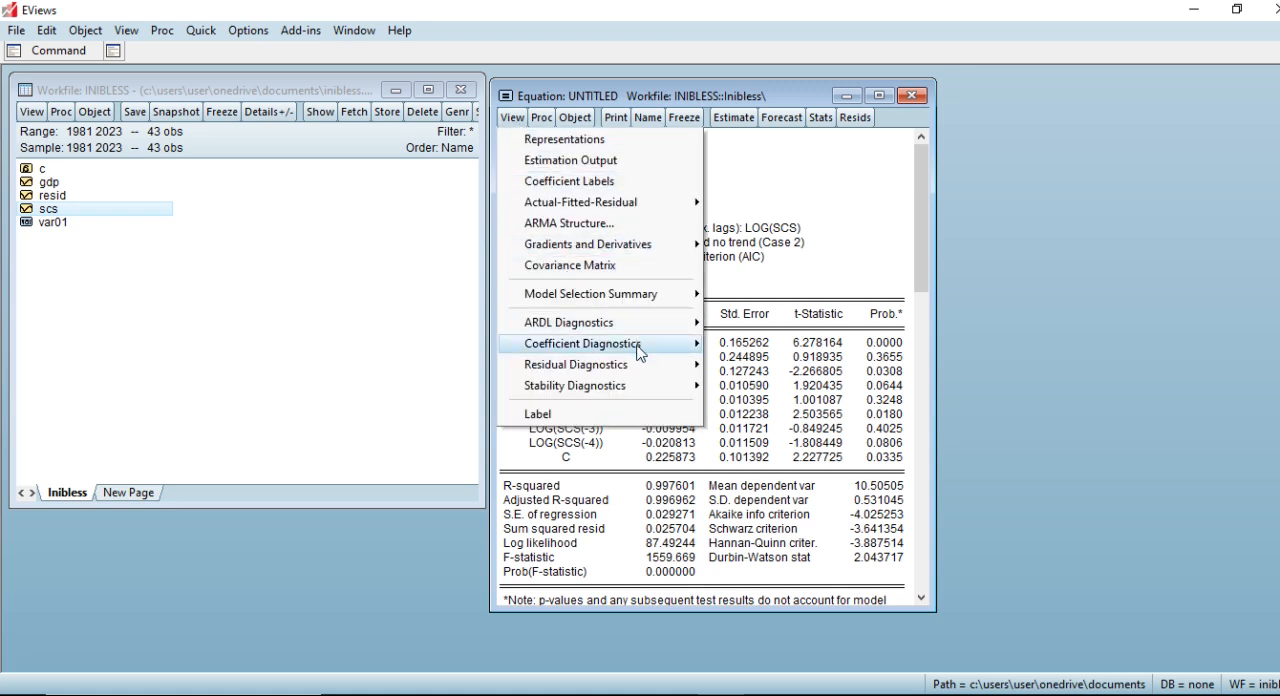
mouse_move(640, 366)
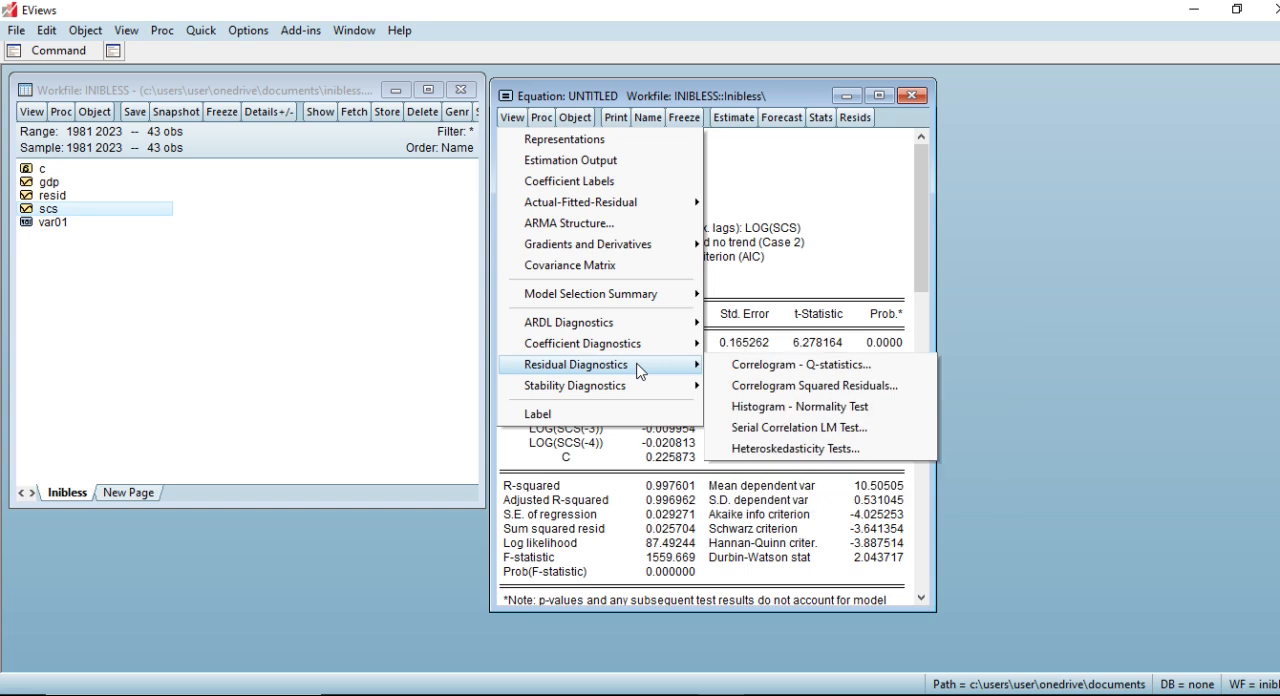
click(753, 428)
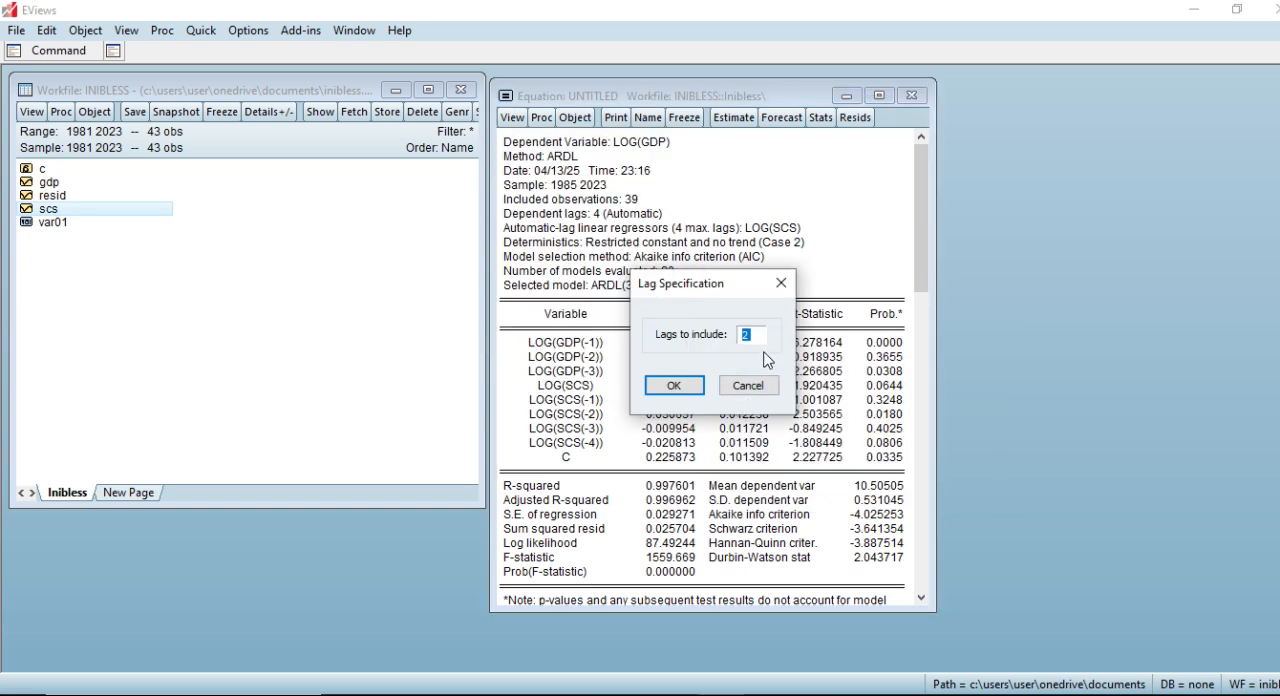
text(4)
click(674, 385)
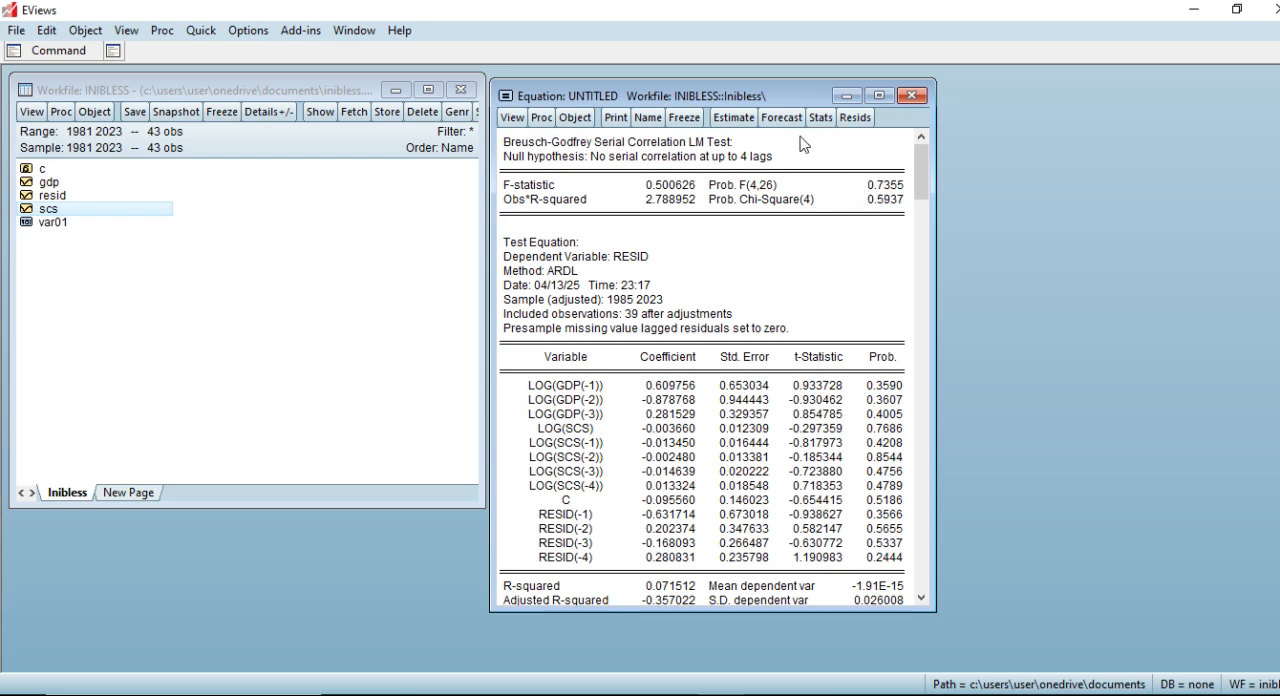
Switch to the PowerPoint slide show, advance to the Step 4 Model Diagnostics slide, and return to EViews.
click(752, 694)
click(777, 540)
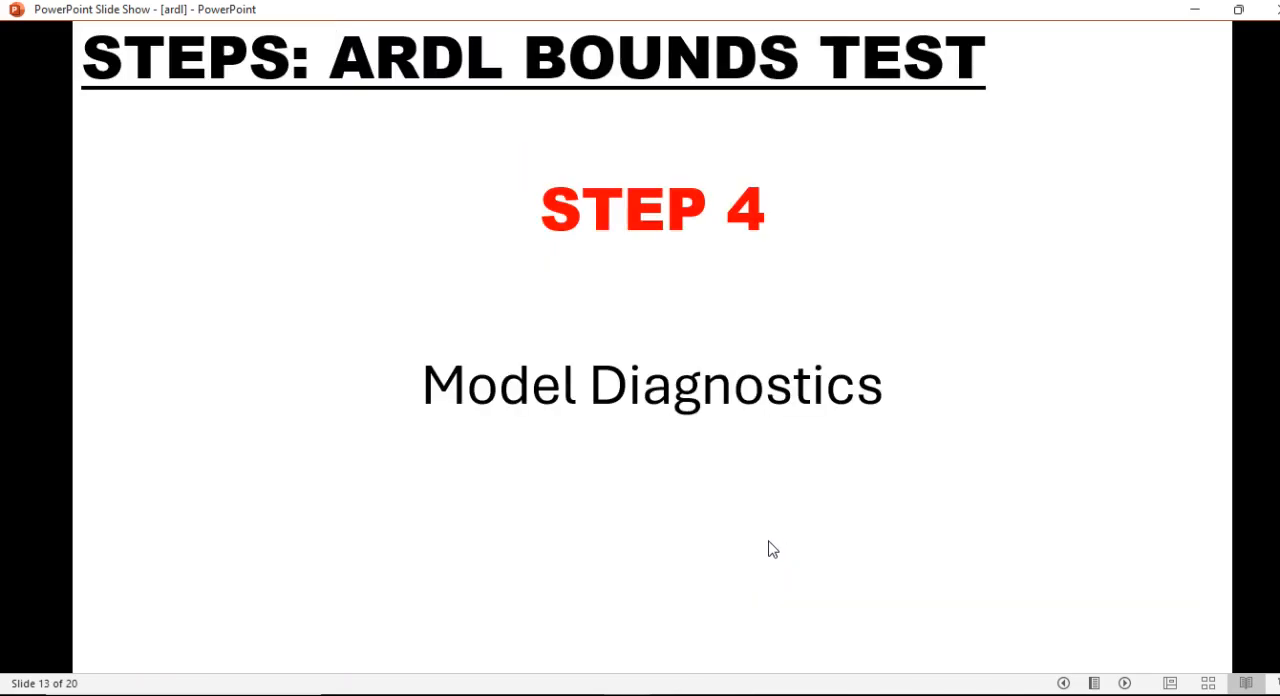
click(712, 694)
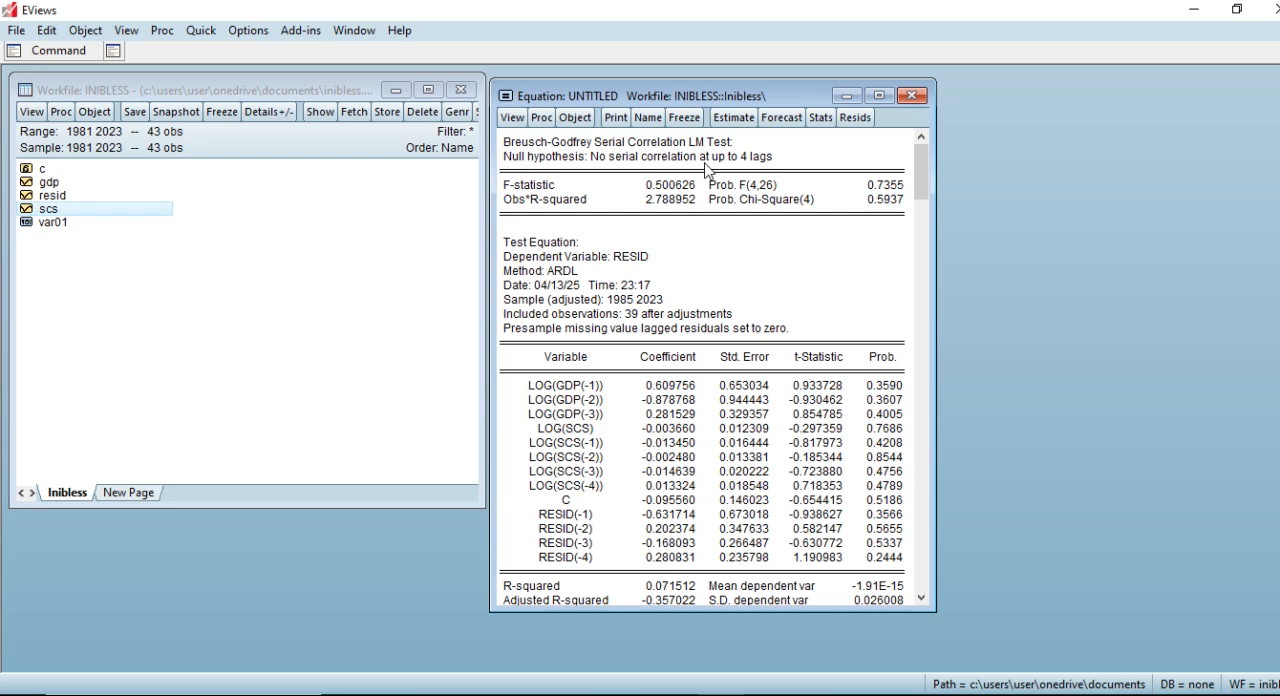
Run the White heteroskedasticity test on the ARDL equation without White cross terms.
click(511, 117)
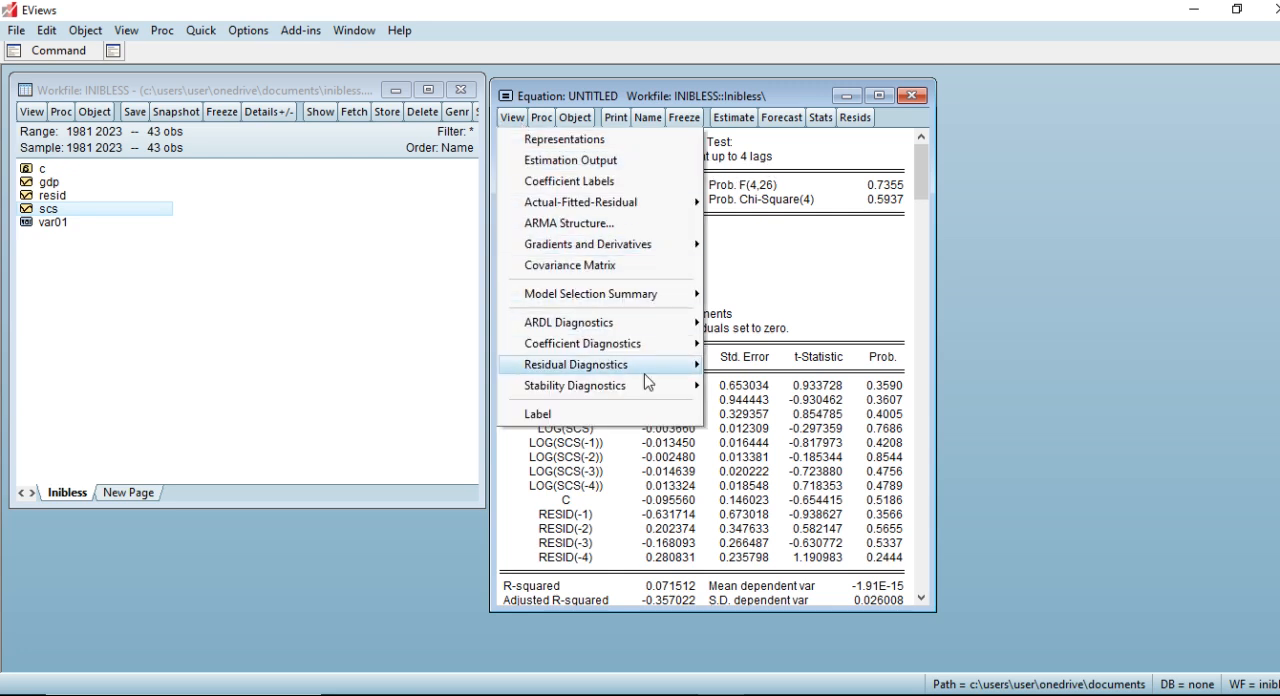
mouse_move(672, 368)
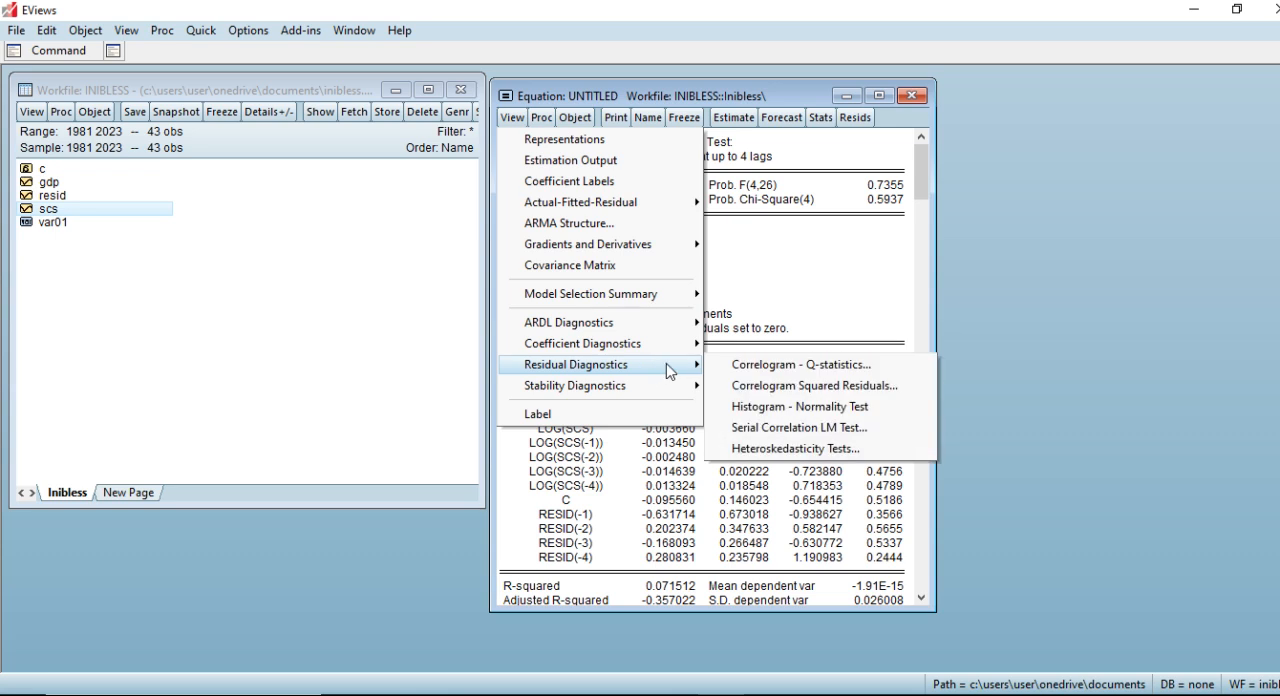
click(740, 448)
click(577, 310)
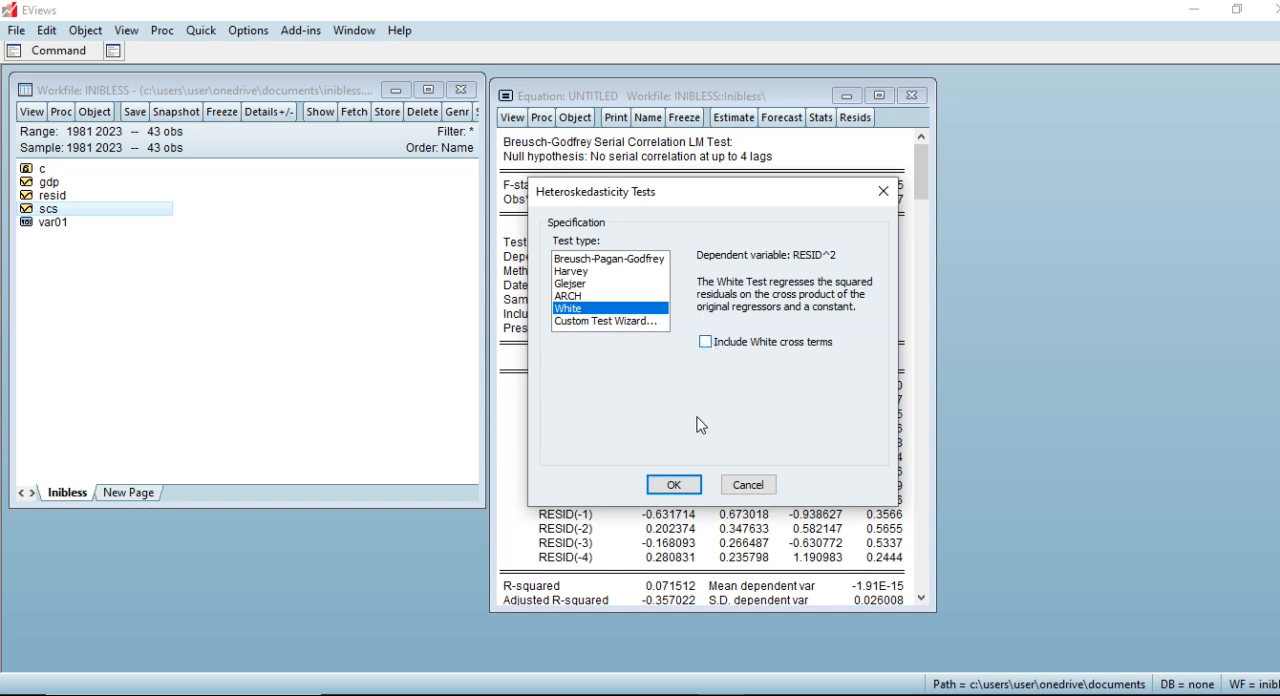
click(674, 485)
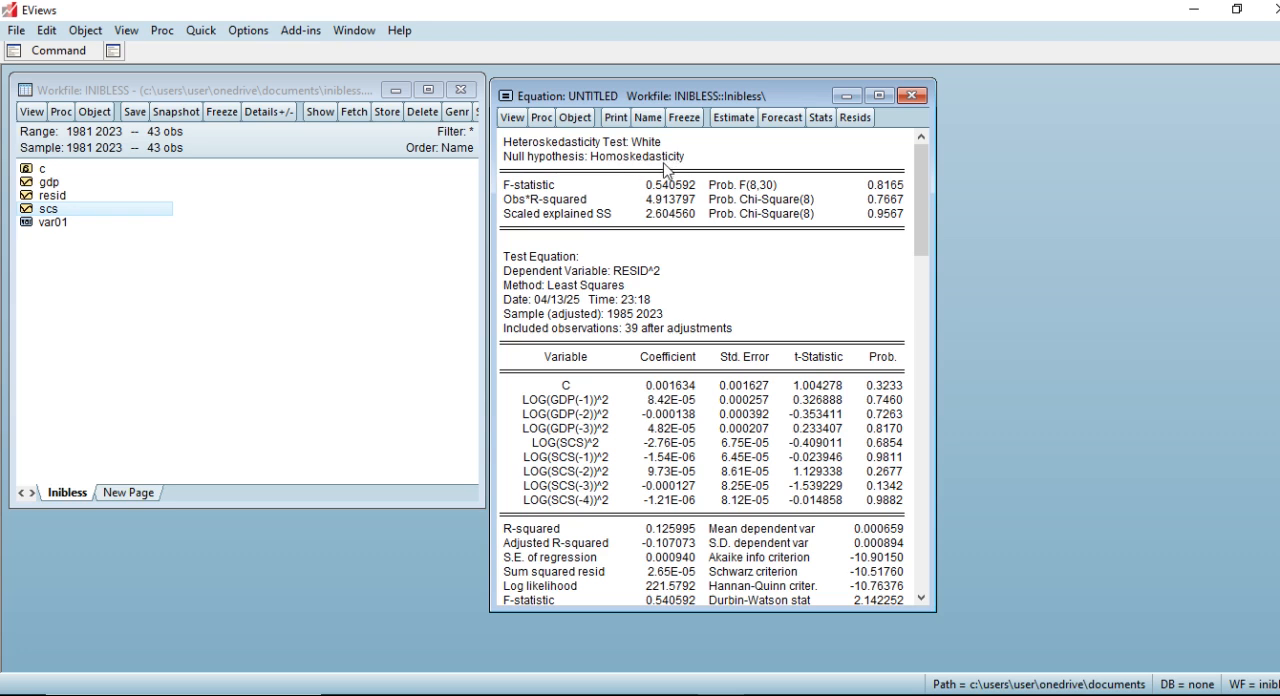
Produce the histogram and normality test for the ARDL equation's residuals.
click(512, 117)
mouse_move(668, 366)
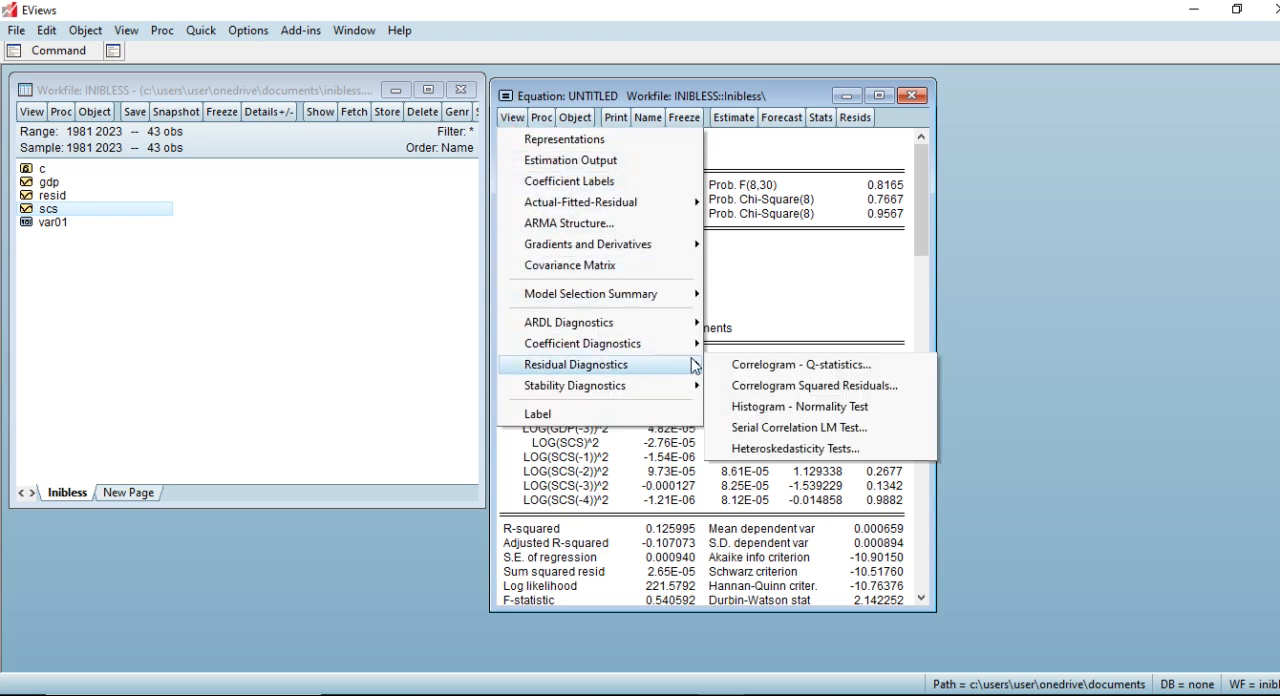
click(758, 407)
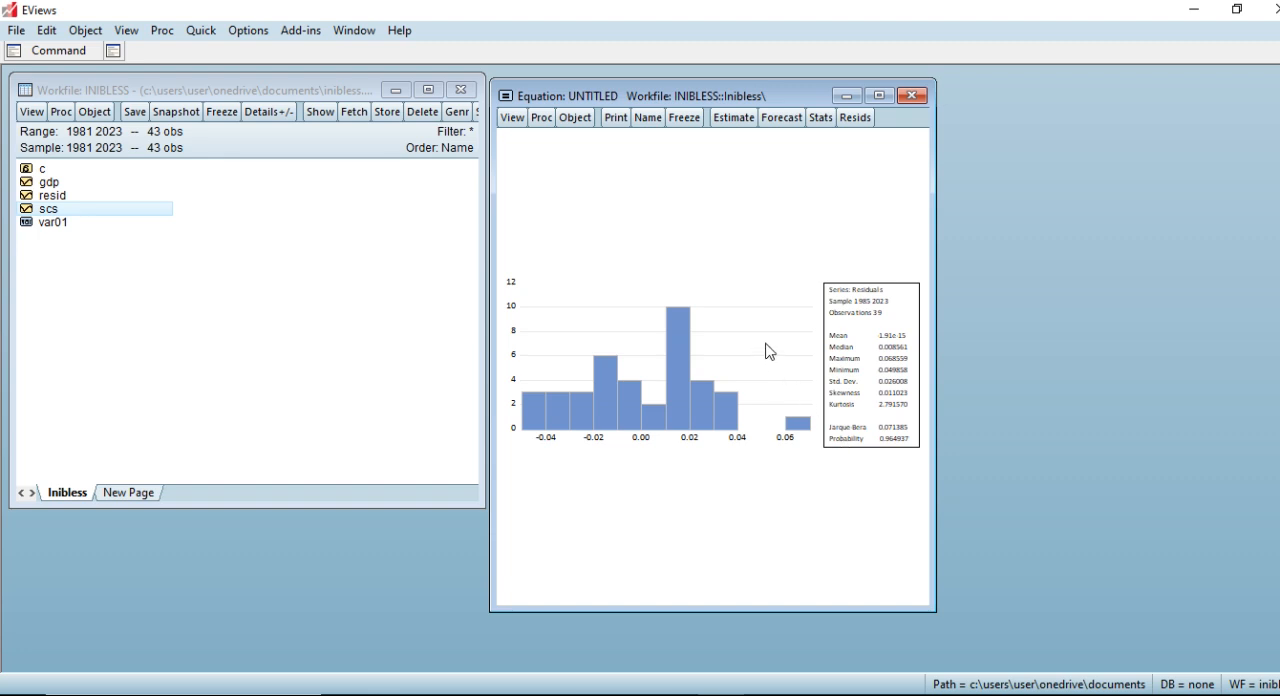
Run the CUSUM test from the equation's recursive estimates, and return the equation to its estimation output.
click(513, 118)
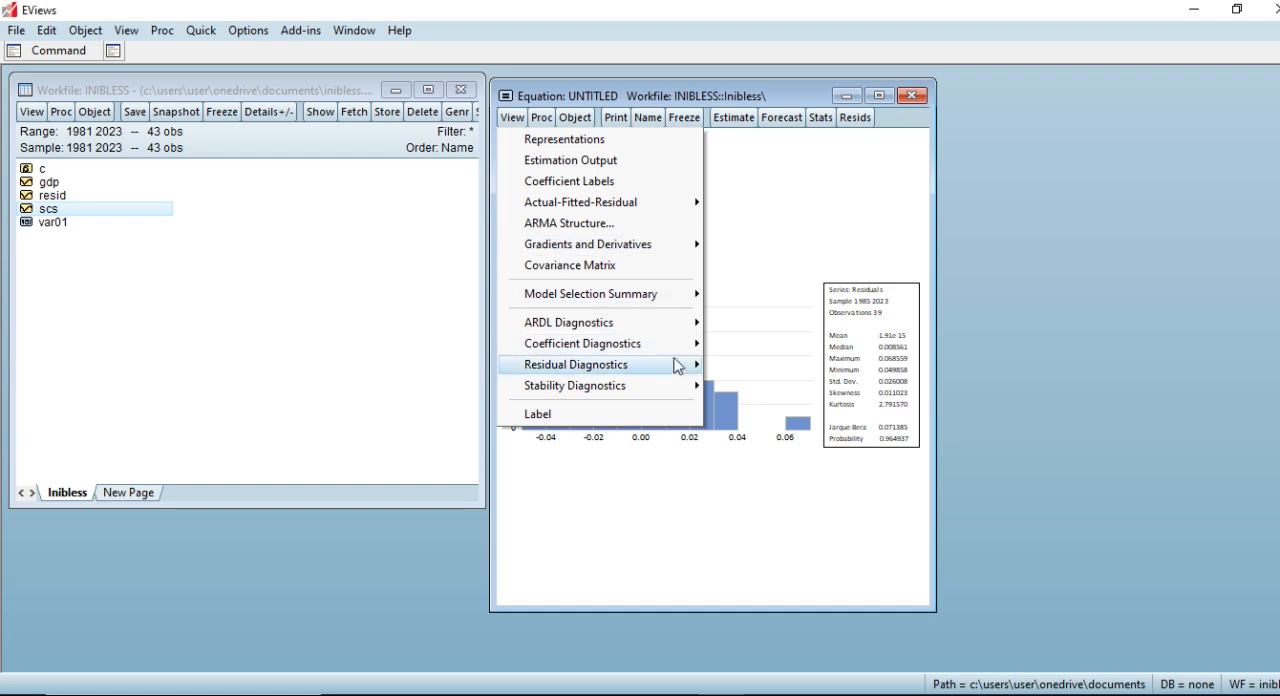
mouse_move(688, 366)
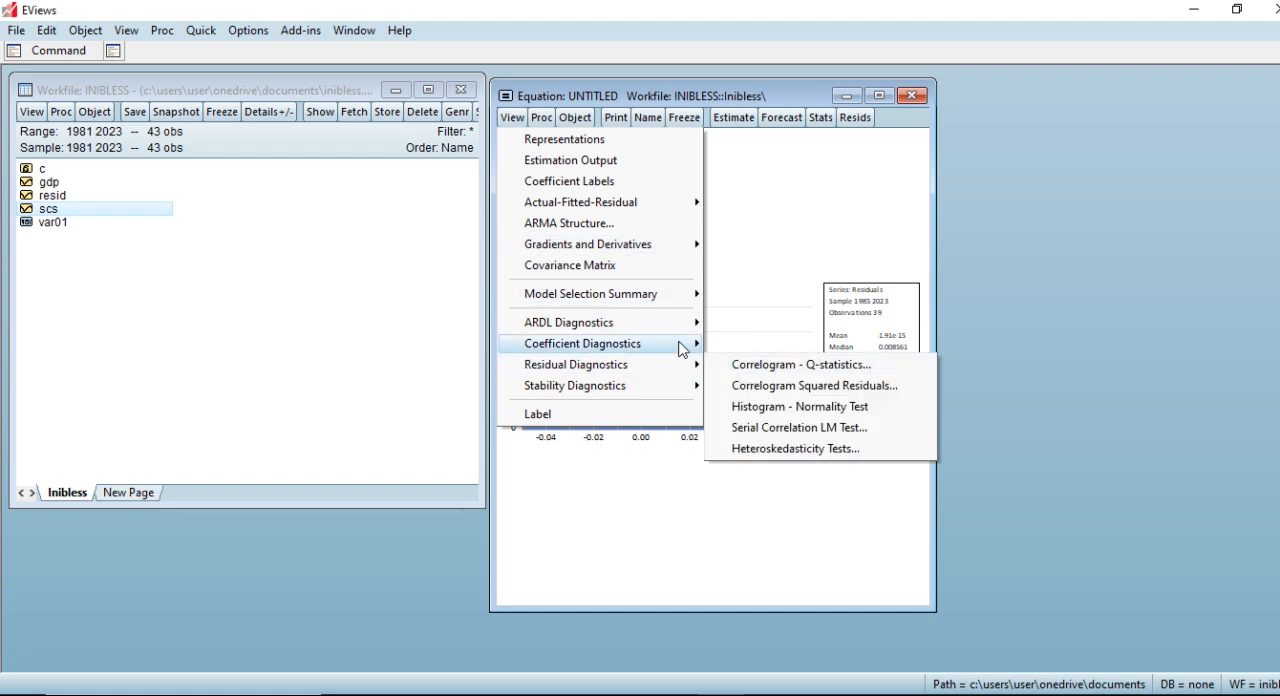
mouse_move(686, 389)
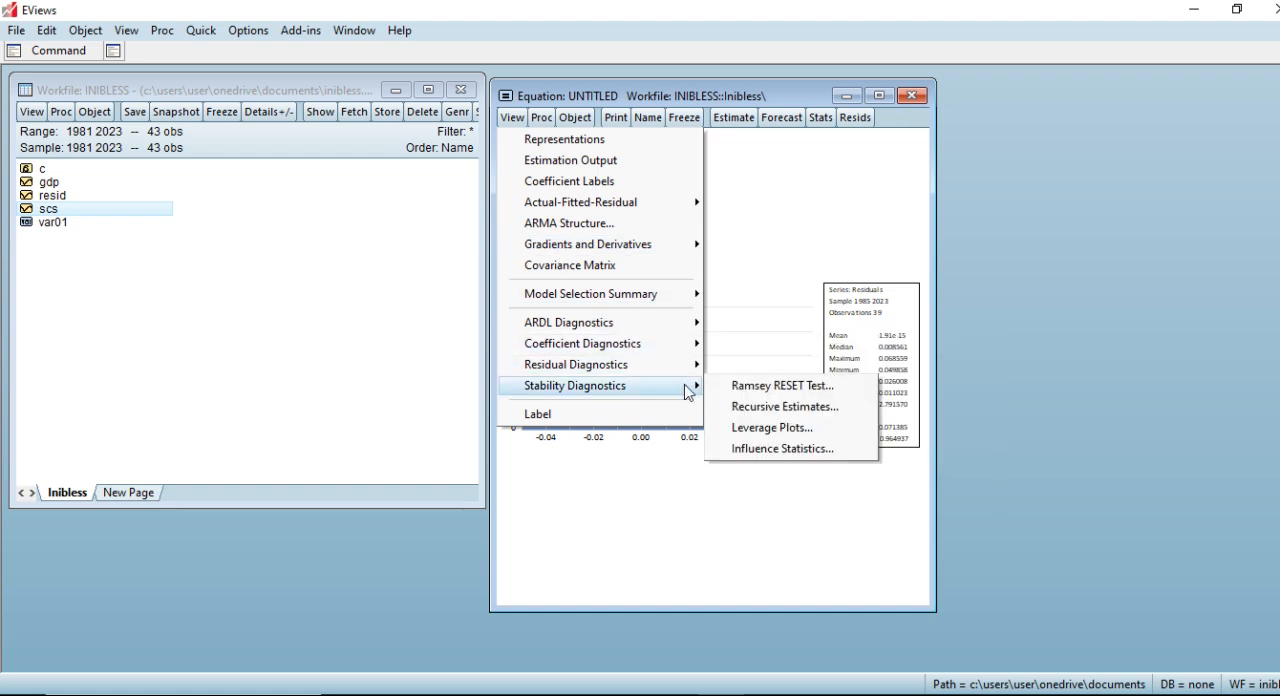
click(771, 407)
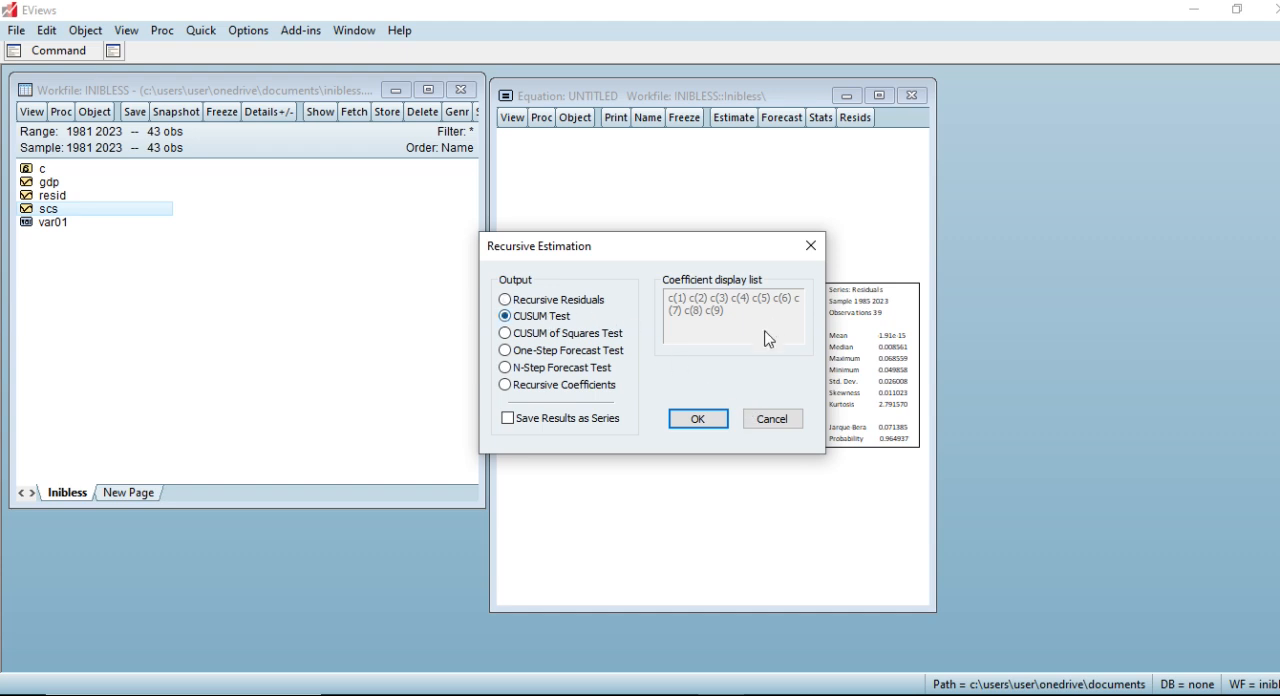
click(698, 419)
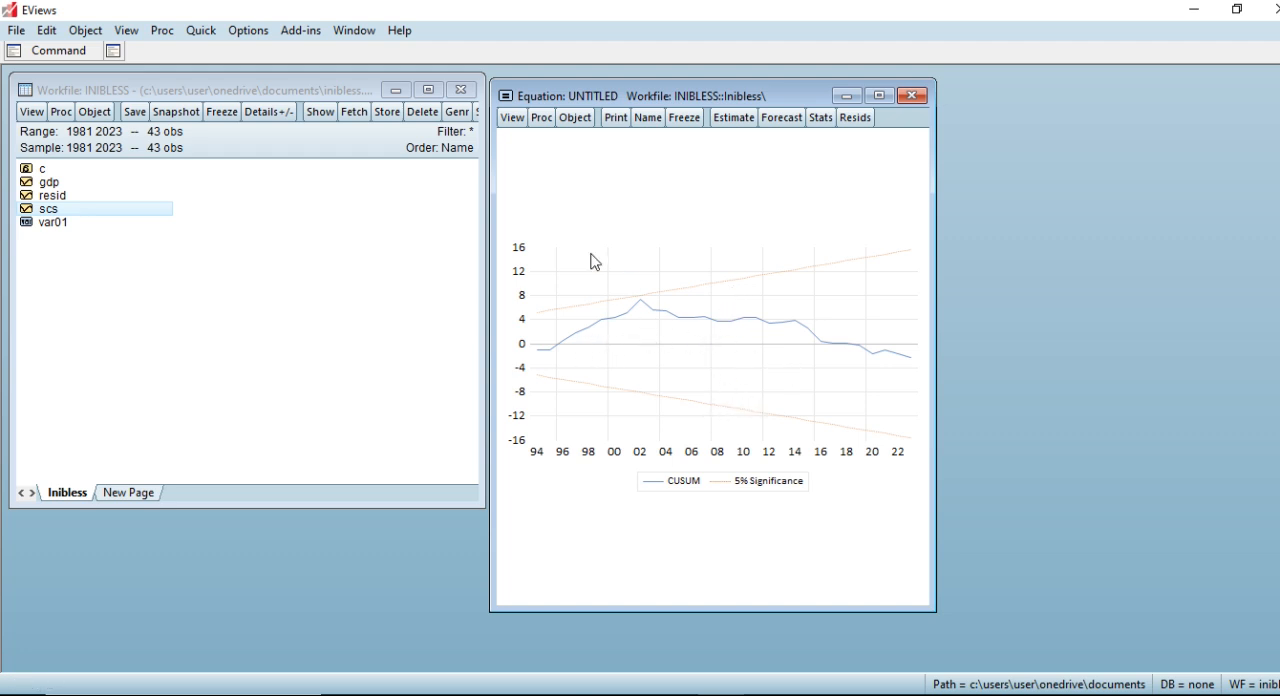
click(513, 118)
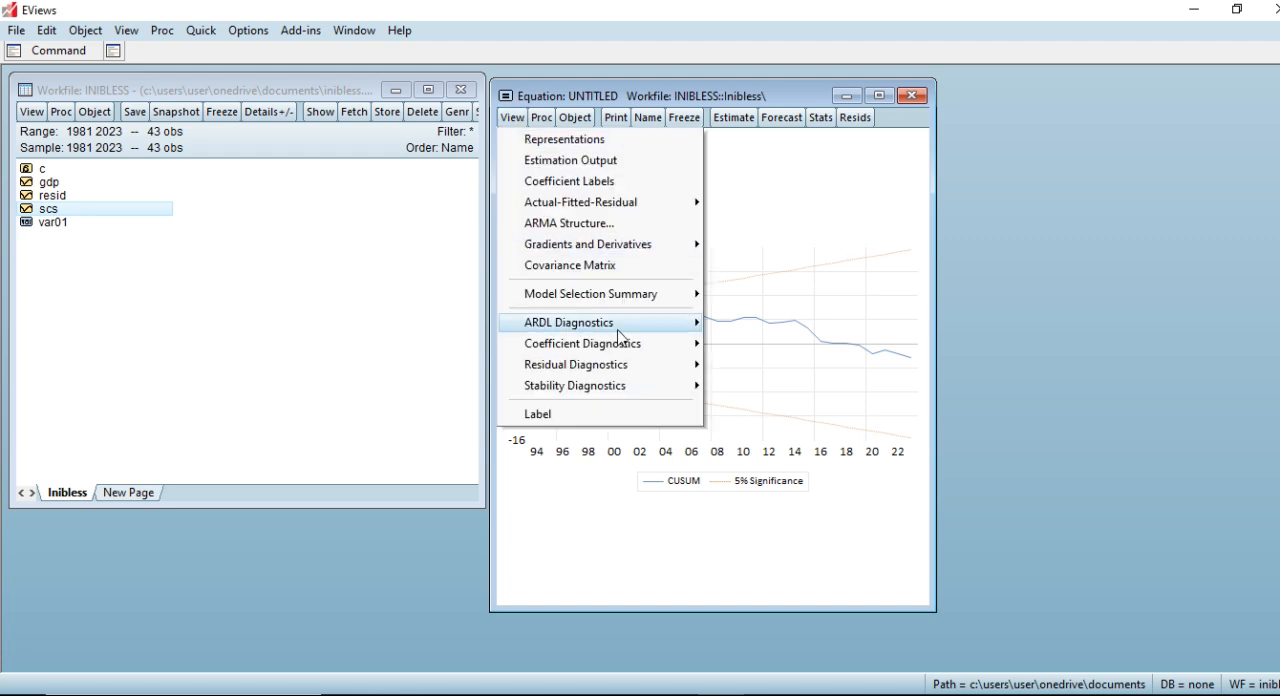
click(595, 162)
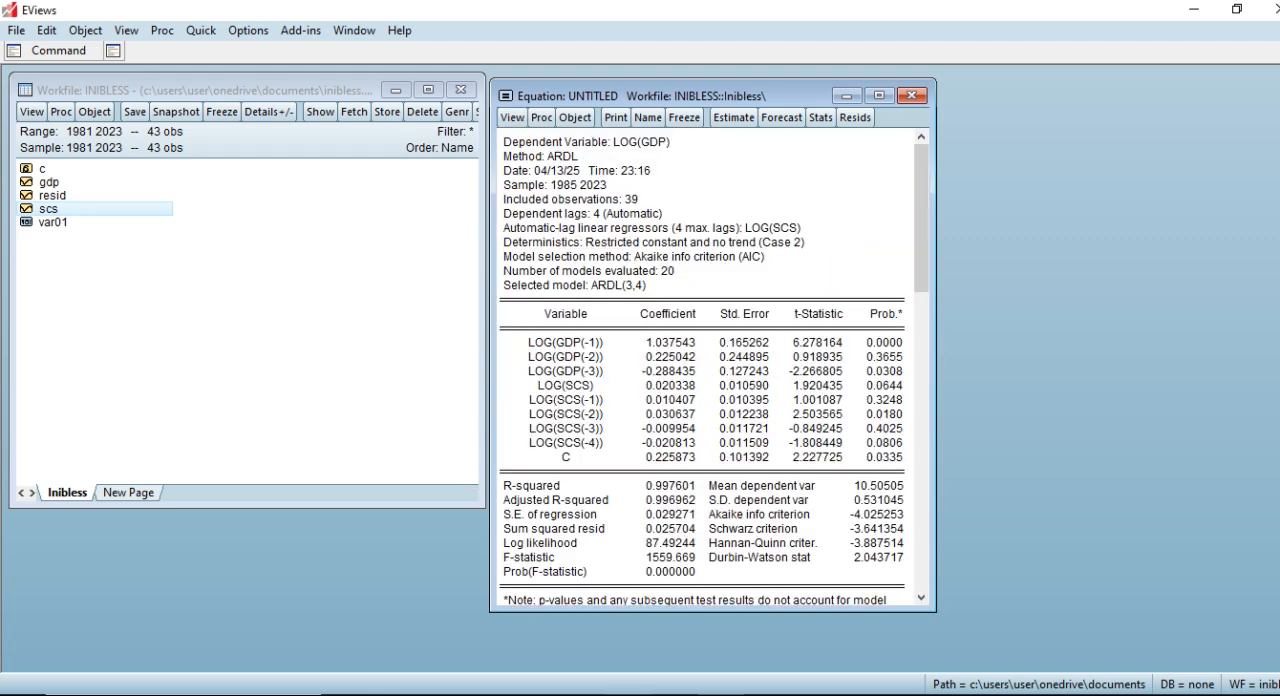
Switch to the PowerPoint slide show, advance to the Step 5 Bounds Test for Cointegration slide, and return to EViews.
key(alt+Tab)
key(Right)
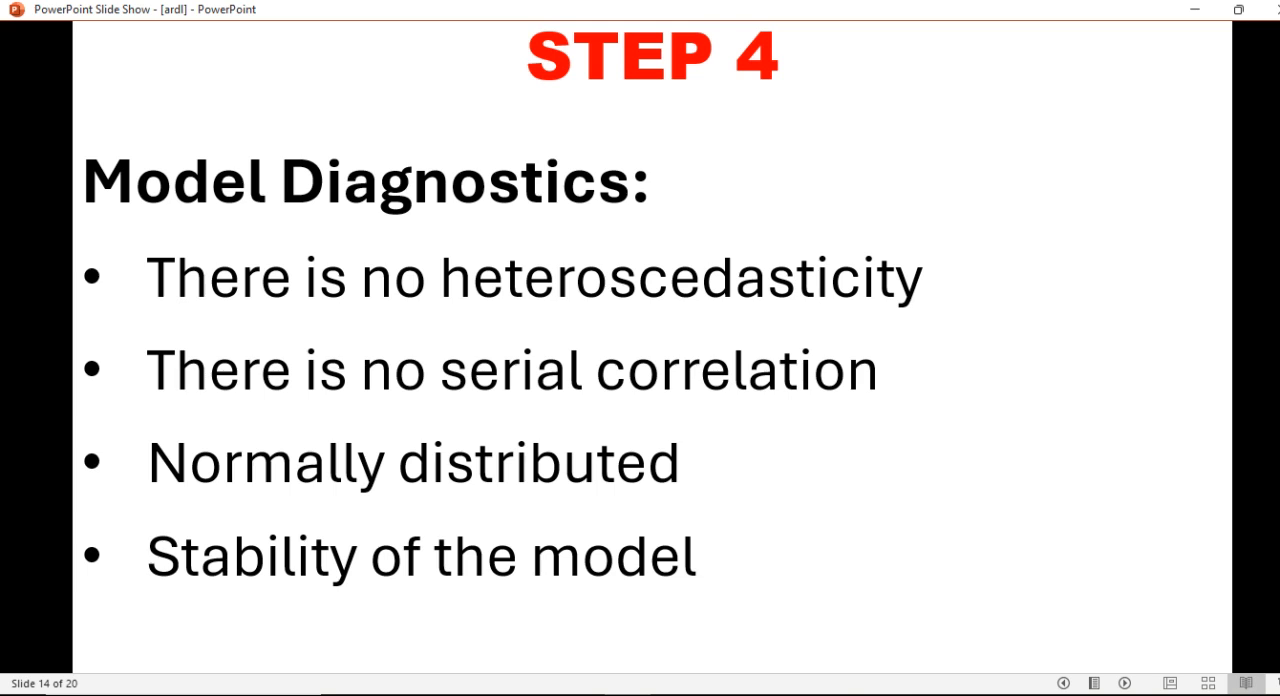
key(Right)
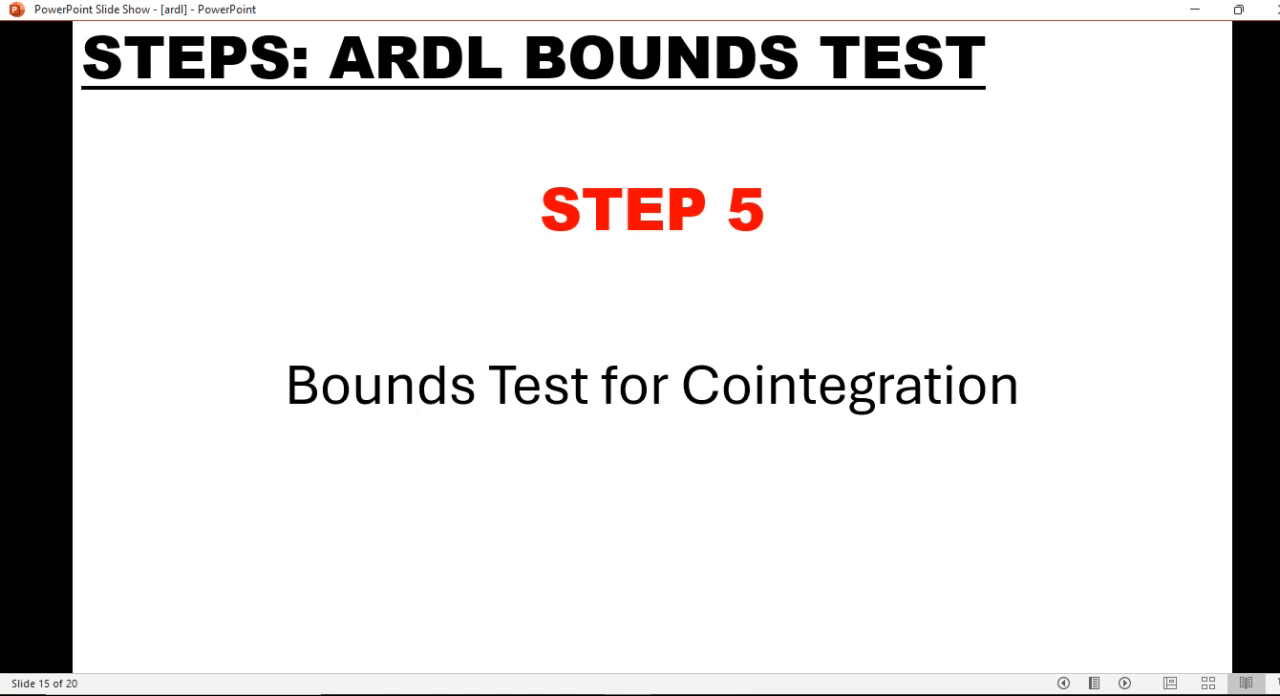
click(640, 694)
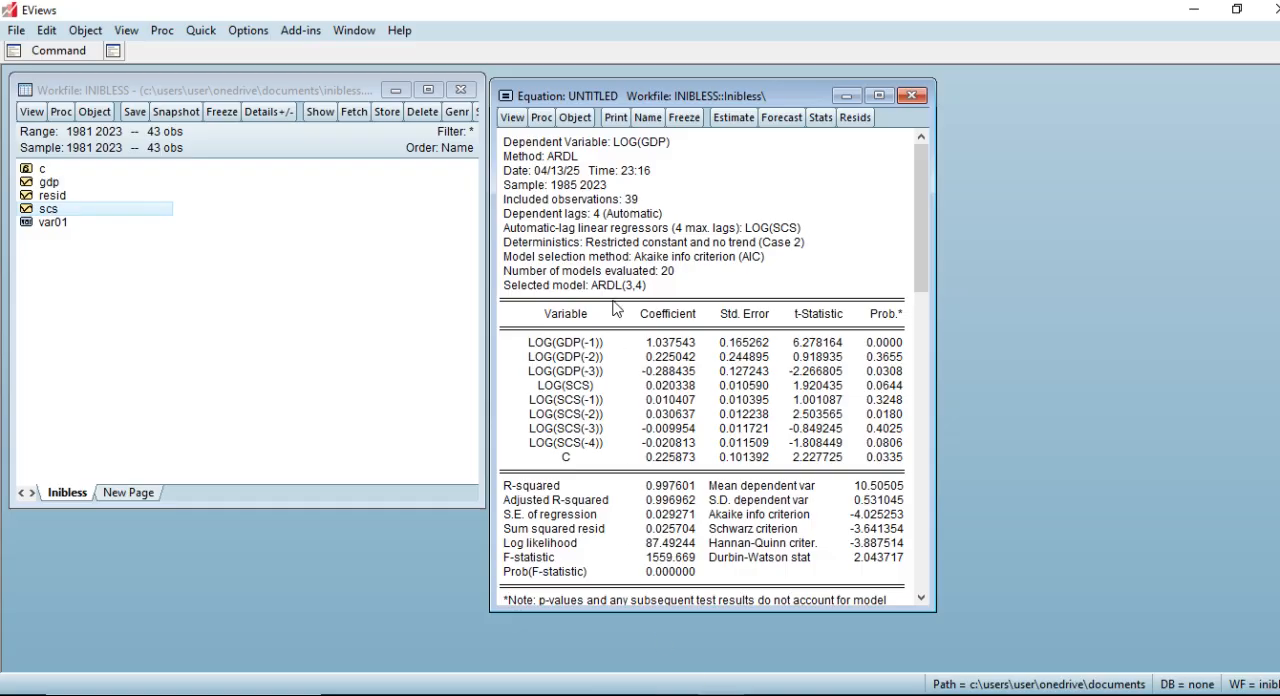
Run the Bounds Test on the ARDL equation, and widen the results pane and window to show all the critical values.
click(515, 119)
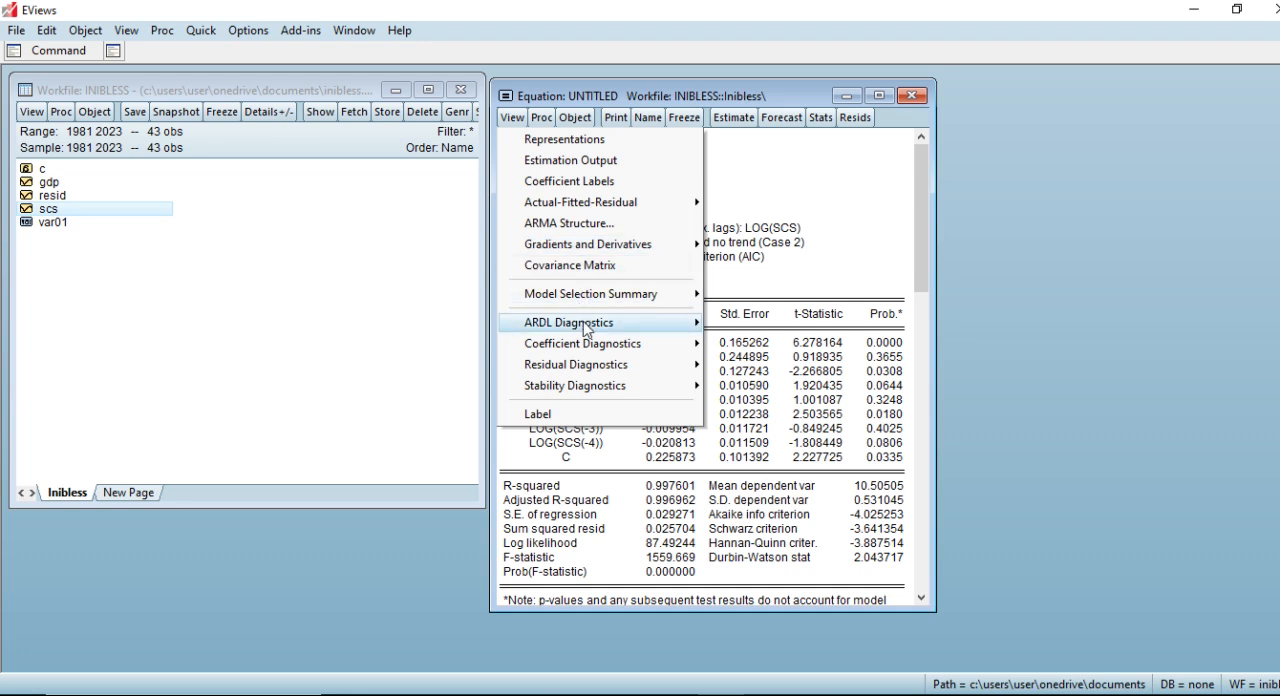
mouse_move(588, 330)
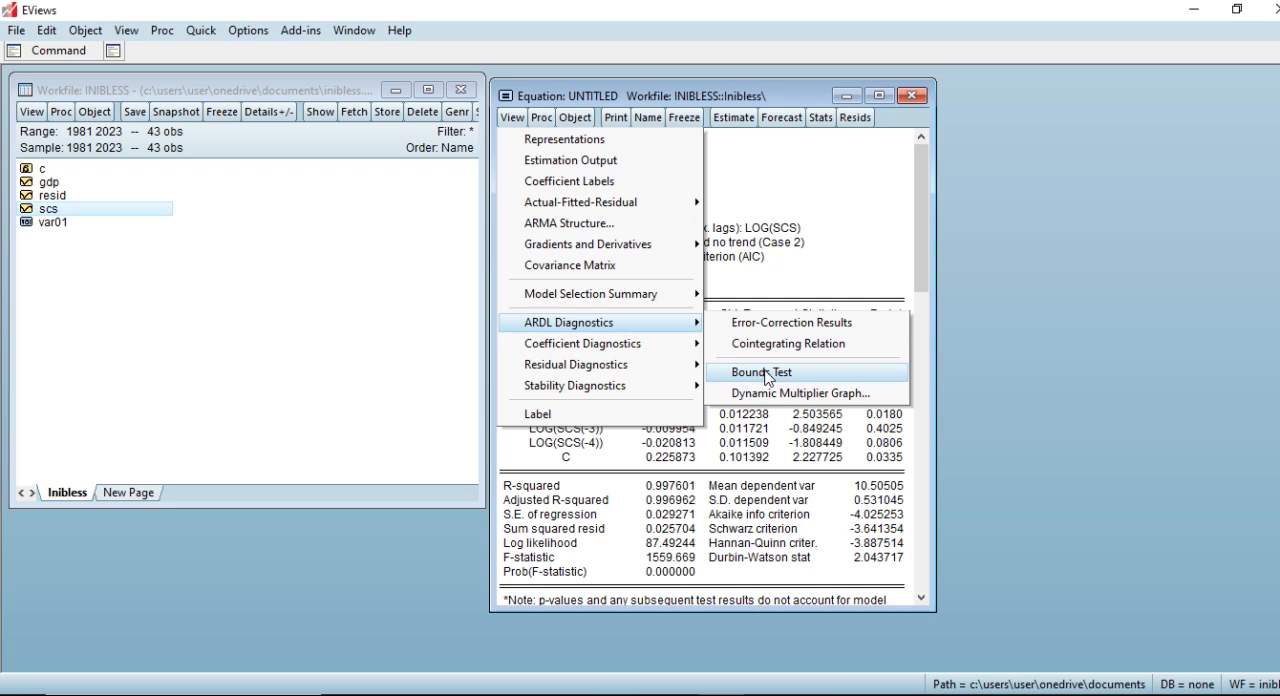
click(767, 373)
drag(662, 371, 537, 371)
drag(937, 366, 1060, 361)
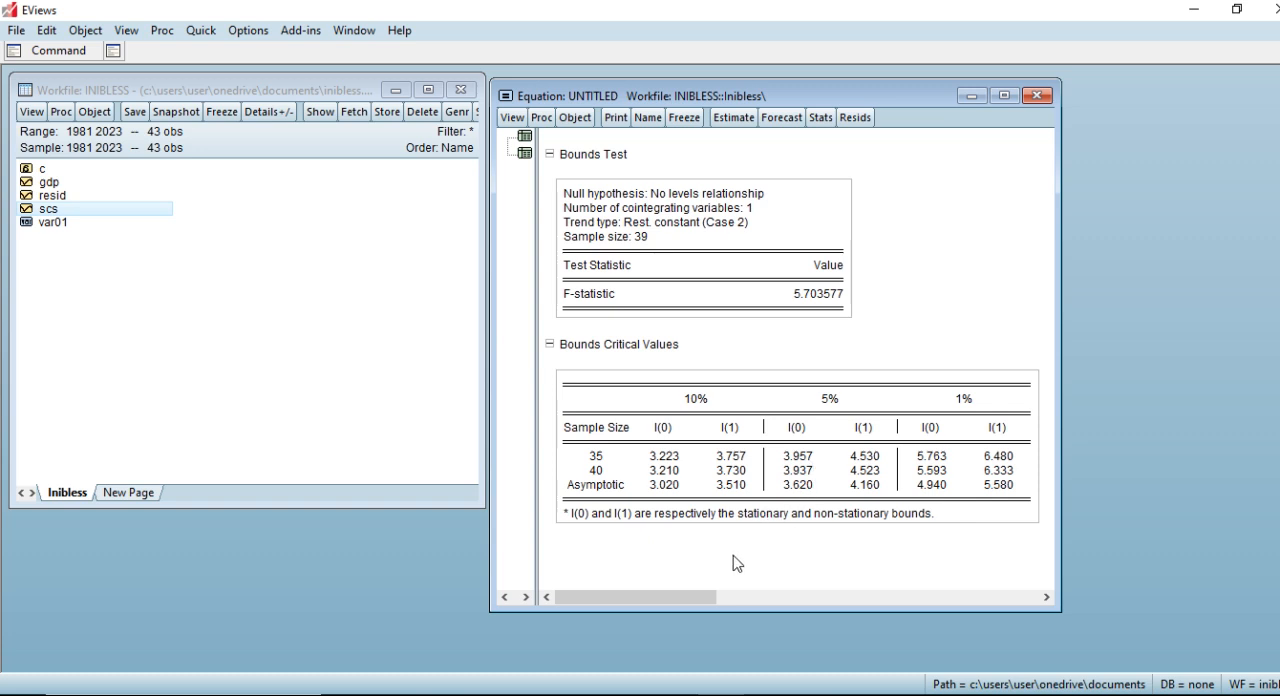
Switch to the PowerPoint slide show and advance to the slide interpreting the bounds test F-statistic.
click(656, 694)
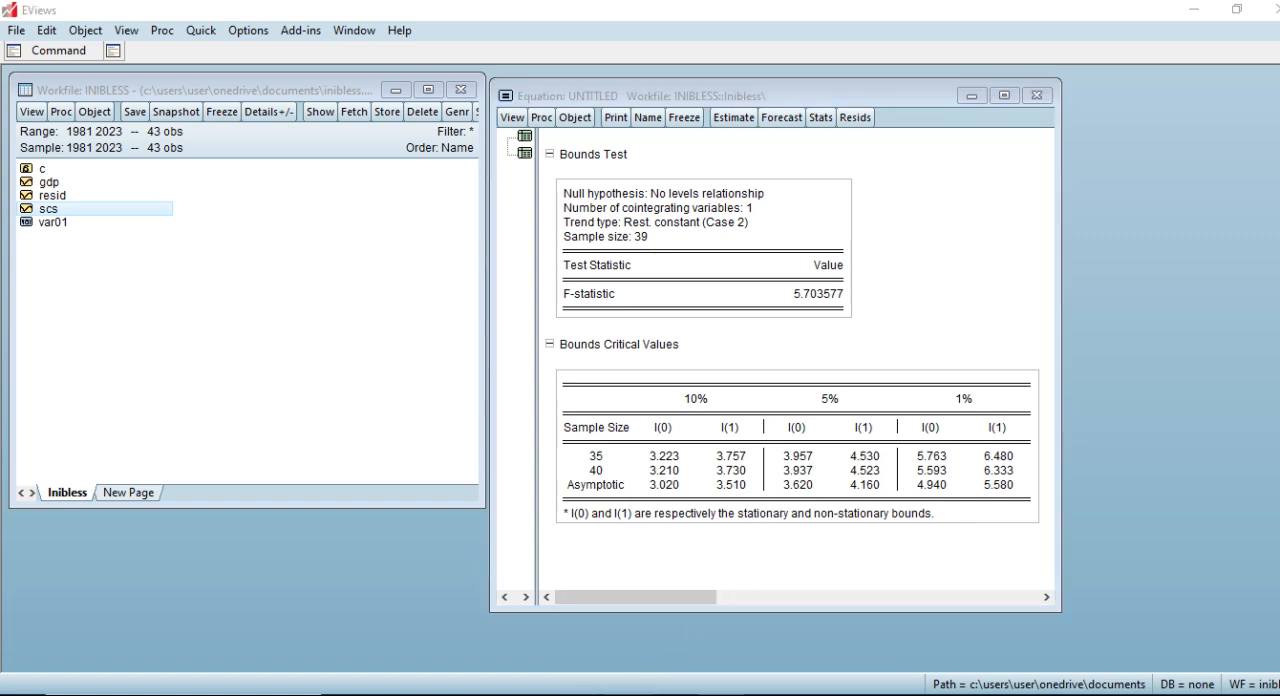
click(698, 529)
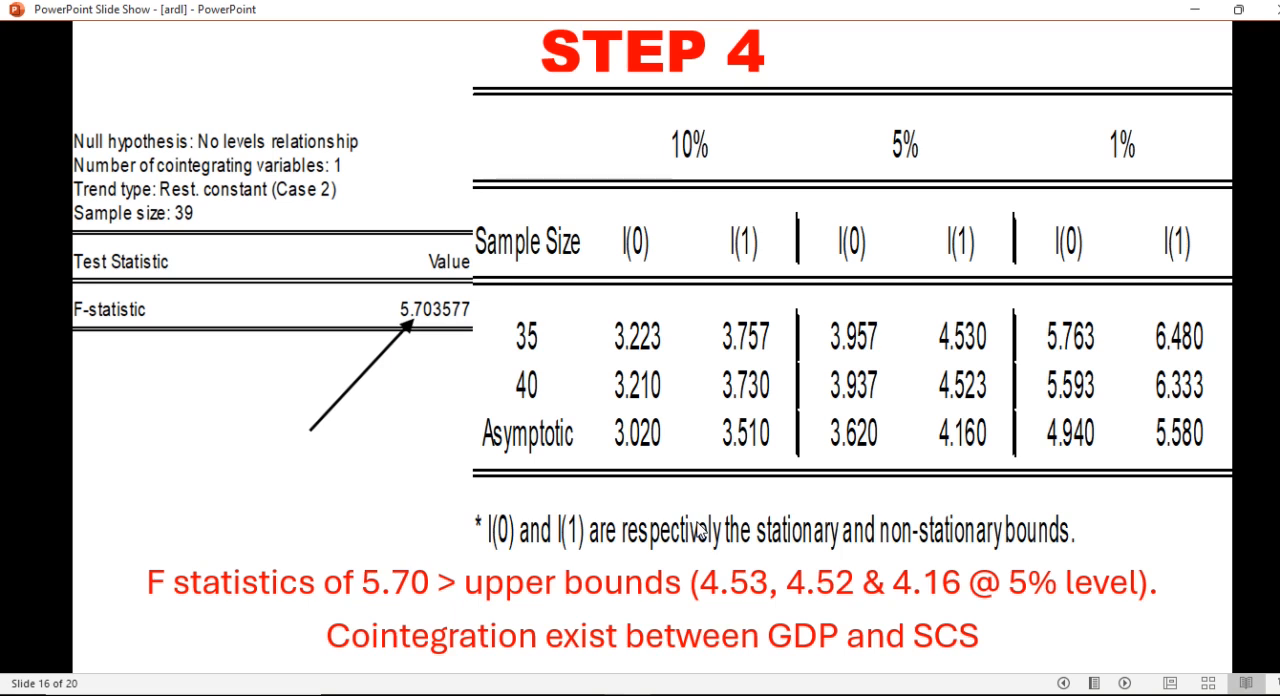